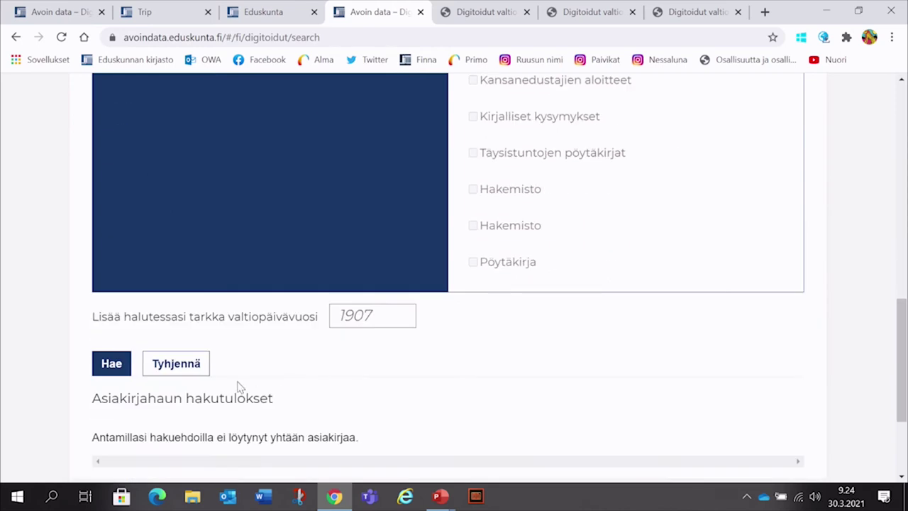
Set the parliamentary year to 1972 and run the document search.
{"action": "left_click", "coordinate": [388, 317]}
{"action": "type", "text": "1972"}
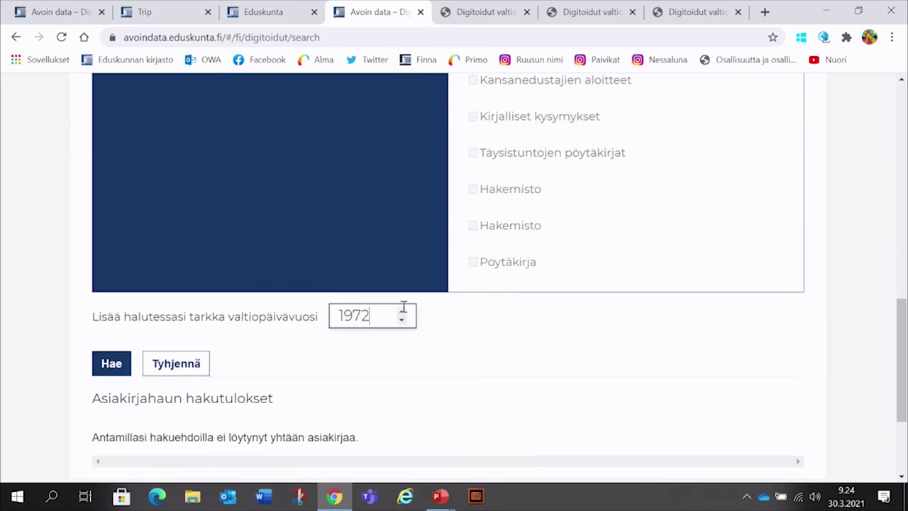
{"action": "scroll", "coordinate": [527, 293], "scroll_direction": "up", "scroll_amount": 5}
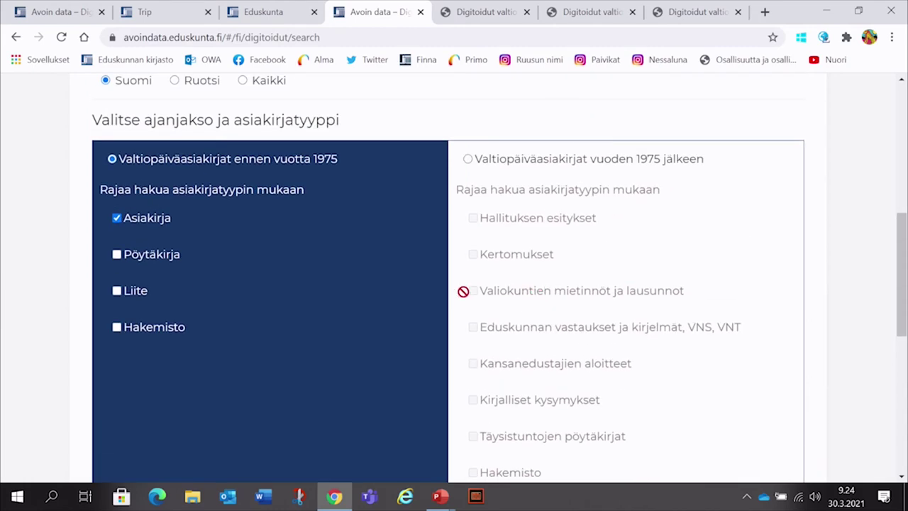
{"action": "scroll", "coordinate": [408, 297], "scroll_direction": "down", "scroll_amount": 3}
{"action": "scroll", "coordinate": [406, 307], "scroll_direction": "down", "scroll_amount": 1}
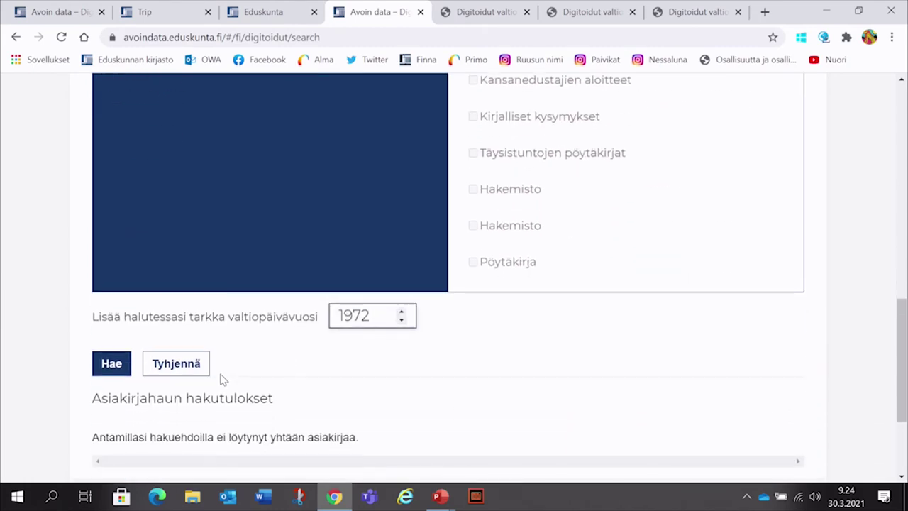
{"action": "left_click", "coordinate": [107, 363]}
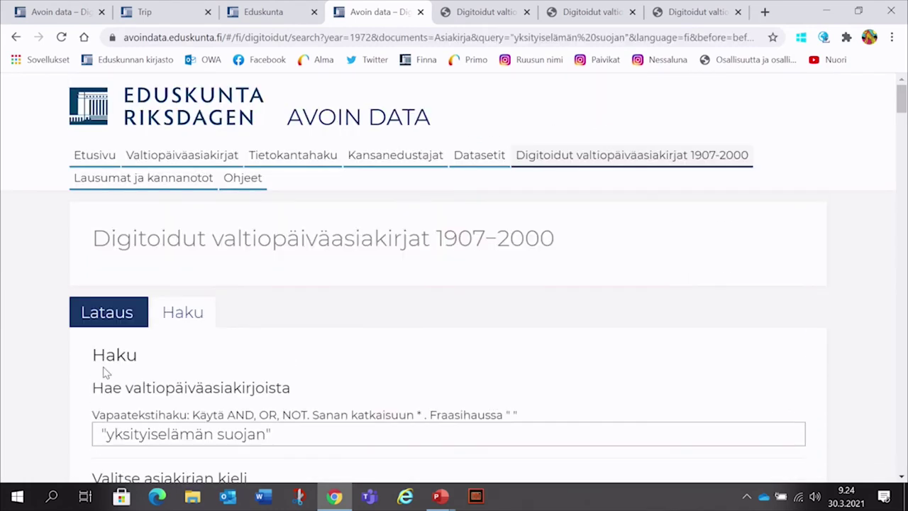
Look through the first 1972 search results, from the table of contents page to the text of government bill n:o 63.
{"action": "scroll", "coordinate": [656, 327], "scroll_direction": "down", "scroll_amount": 5}
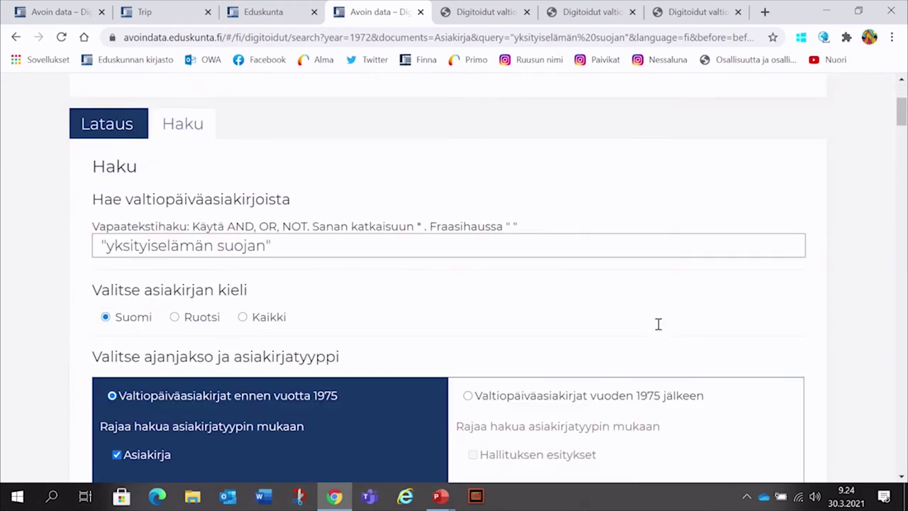
{"action": "scroll", "coordinate": [656, 323], "scroll_direction": "down", "scroll_amount": 6}
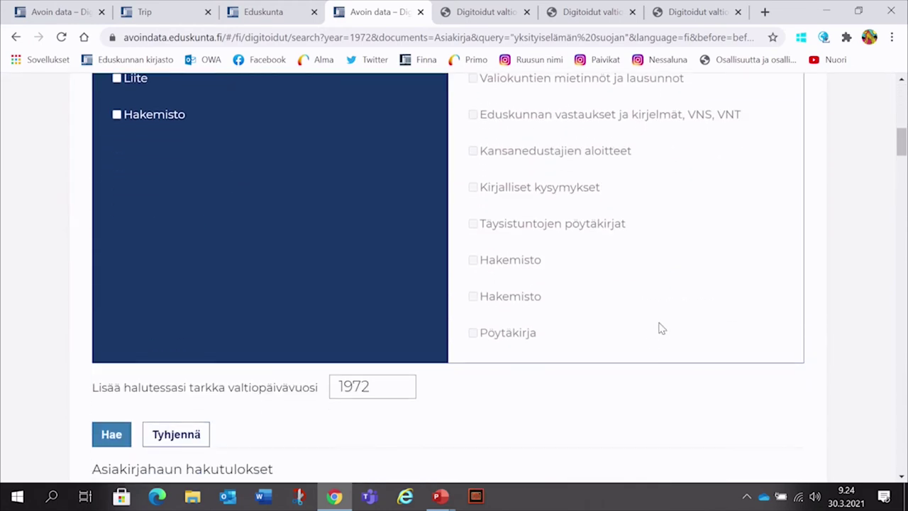
{"action": "scroll", "coordinate": [658, 327], "scroll_direction": "down", "scroll_amount": 1}
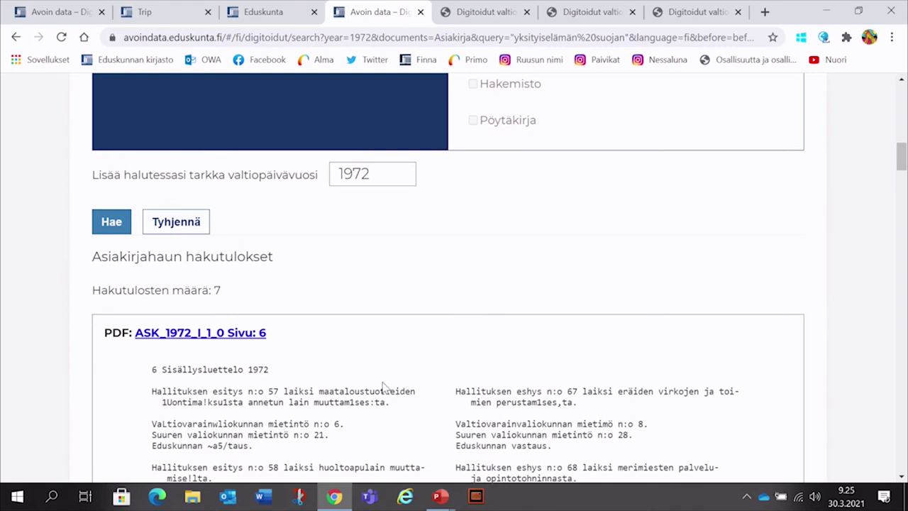
{"action": "scroll", "coordinate": [383, 387], "scroll_direction": "down", "scroll_amount": 1}
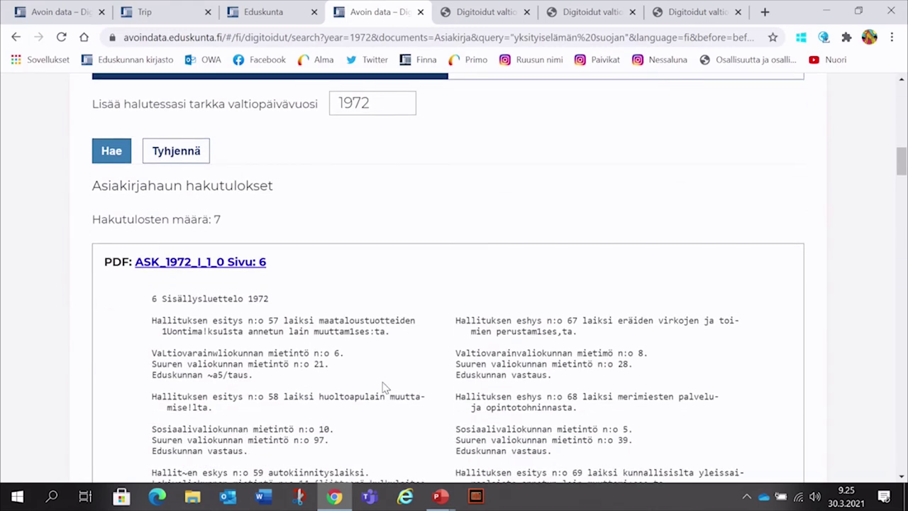
{"action": "scroll", "coordinate": [383, 387], "scroll_direction": "down", "scroll_amount": 1}
{"action": "scroll", "coordinate": [381, 381], "scroll_direction": "down", "scroll_amount": 1}
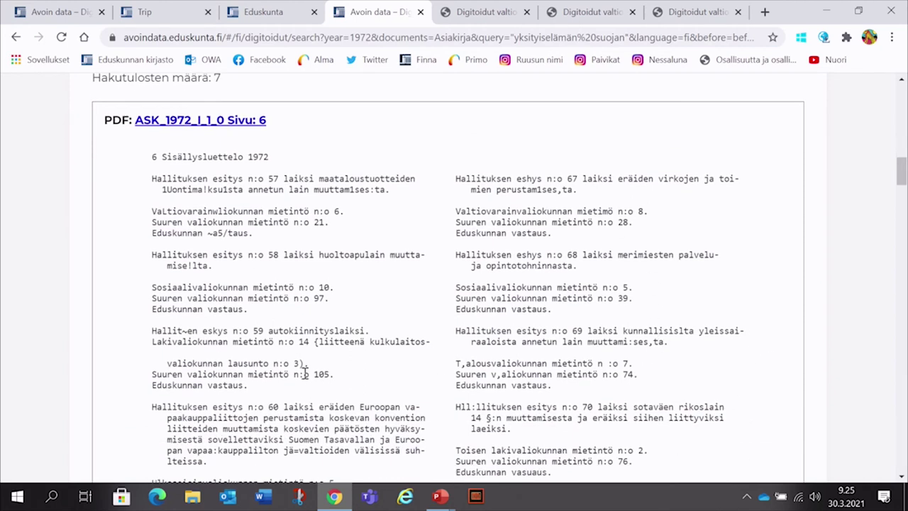
{"action": "scroll", "coordinate": [305, 373], "scroll_direction": "down", "scroll_amount": 1}
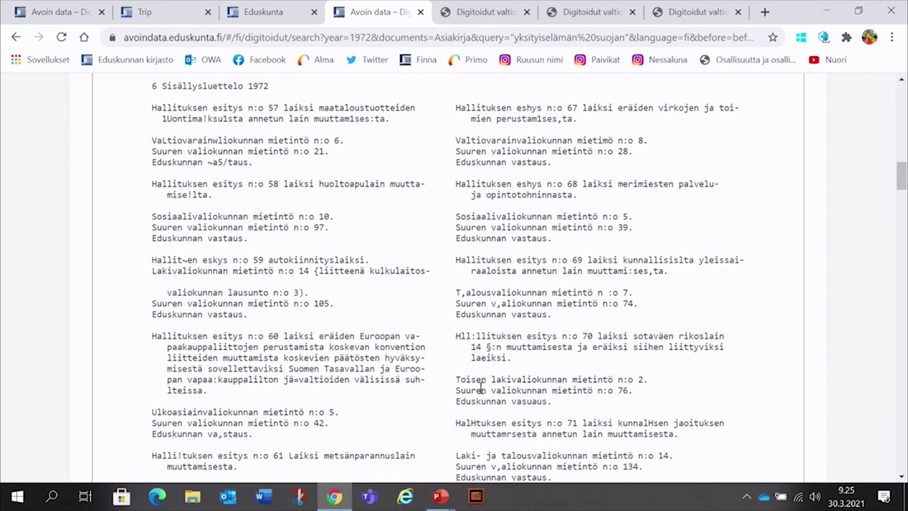
{"action": "scroll", "coordinate": [478, 387], "scroll_direction": "down", "scroll_amount": 1}
{"action": "scroll", "coordinate": [475, 383], "scroll_direction": "down", "scroll_amount": 12}
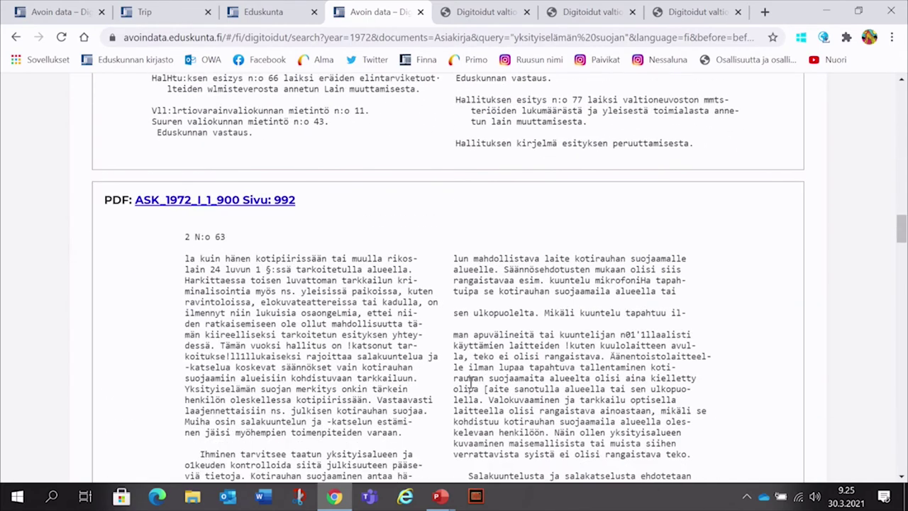
{"action": "scroll", "coordinate": [464, 383], "scroll_direction": "down", "scroll_amount": 10}
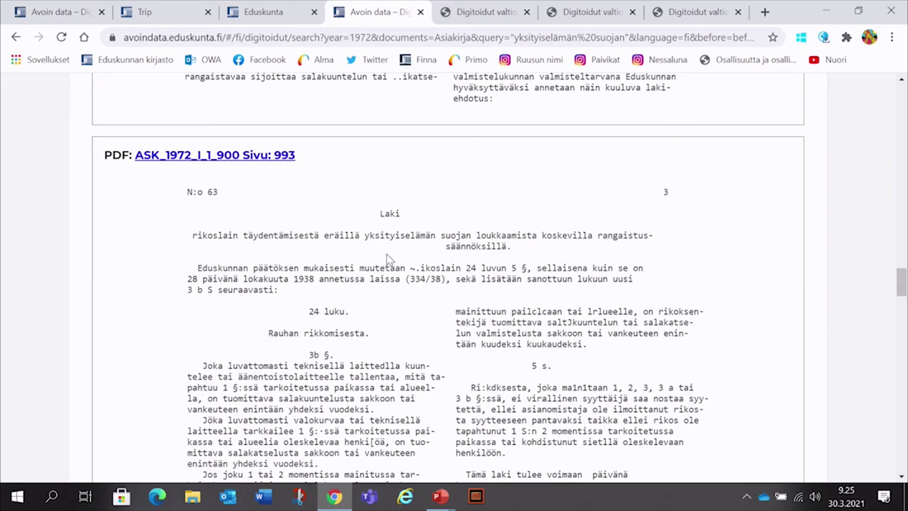
{"action": "scroll", "coordinate": [466, 252], "scroll_direction": "down", "scroll_amount": 4}
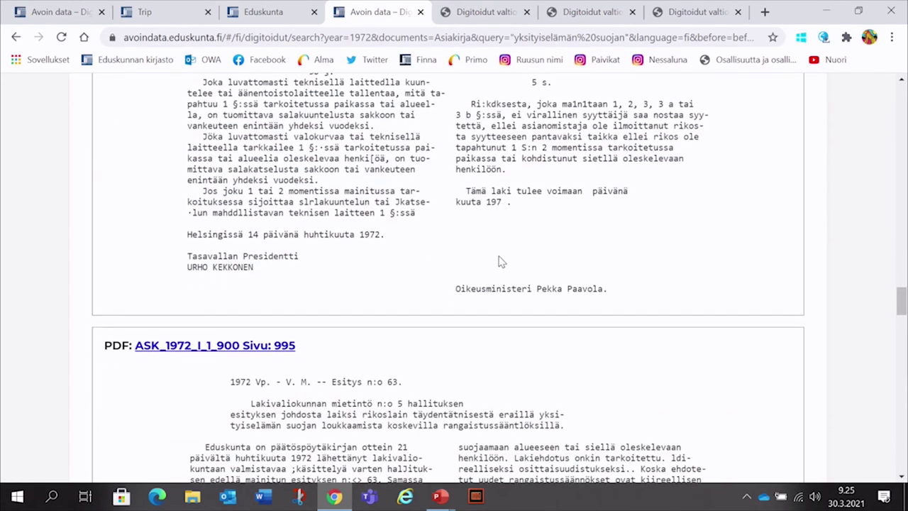
Examine the results holding the Law Committee and Grand Committee reports and Parliament's reply on bill n:o 63.
{"action": "scroll", "coordinate": [500, 262], "scroll_direction": "up", "scroll_amount": 3}
{"action": "scroll", "coordinate": [518, 291], "scroll_direction": "down", "scroll_amount": 2}
{"action": "scroll", "coordinate": [530, 293], "scroll_direction": "down", "scroll_amount": 2}
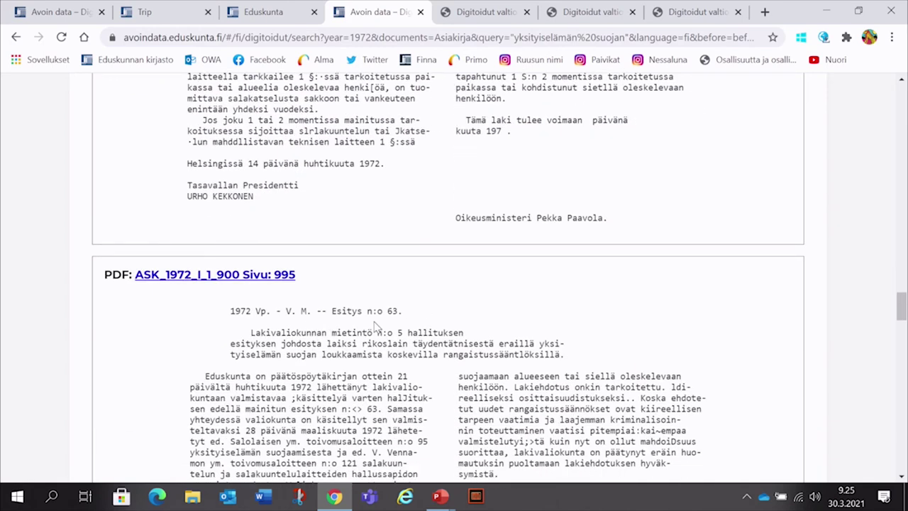
{"action": "scroll", "coordinate": [551, 333], "scroll_direction": "down", "scroll_amount": 10}
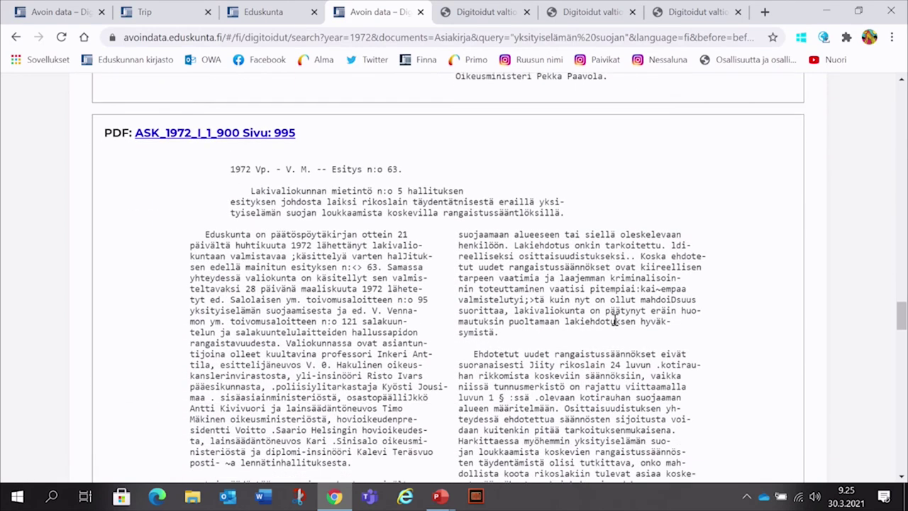
{"action": "scroll", "coordinate": [615, 320], "scroll_direction": "down", "scroll_amount": 4}
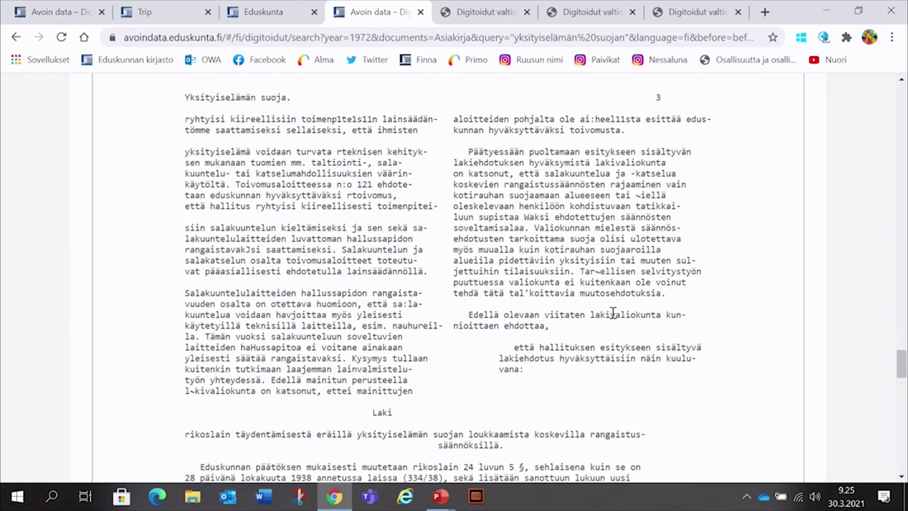
{"action": "scroll", "coordinate": [608, 314], "scroll_direction": "down", "scroll_amount": 5}
{"action": "scroll", "coordinate": [561, 319], "scroll_direction": "down", "scroll_amount": 2}
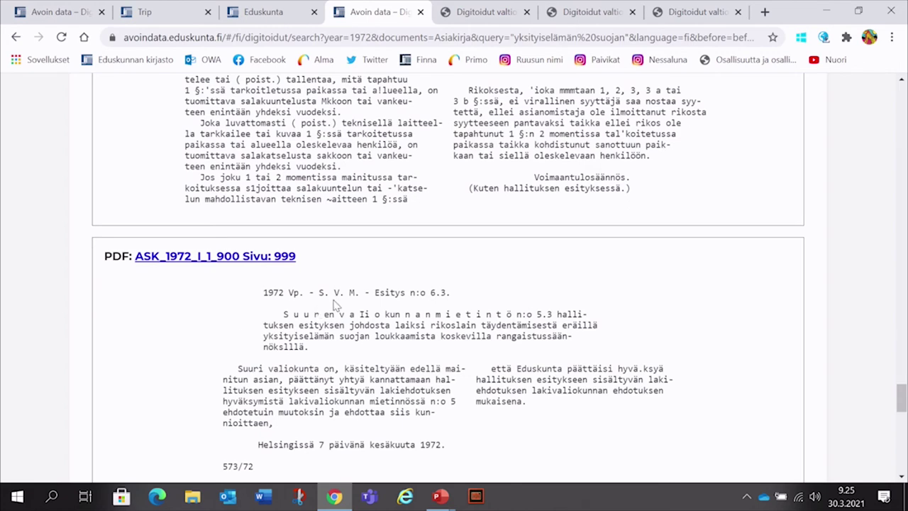
{"action": "scroll", "coordinate": [624, 283], "scroll_direction": "down", "scroll_amount": 4}
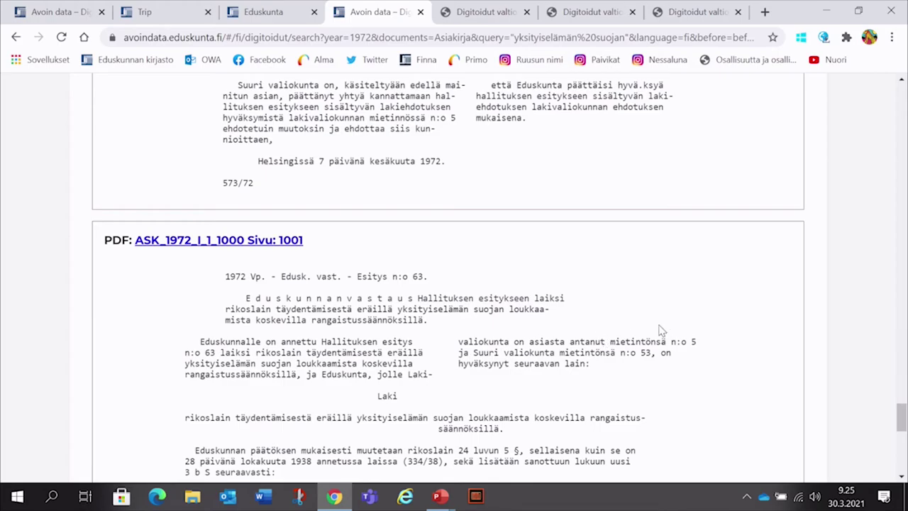
Clear all criteria from the digitised documents search form.
{"action": "scroll", "coordinate": [604, 341], "scroll_direction": "up", "scroll_amount": 15}
{"action": "scroll", "coordinate": [599, 341], "scroll_direction": "up", "scroll_amount": 15}
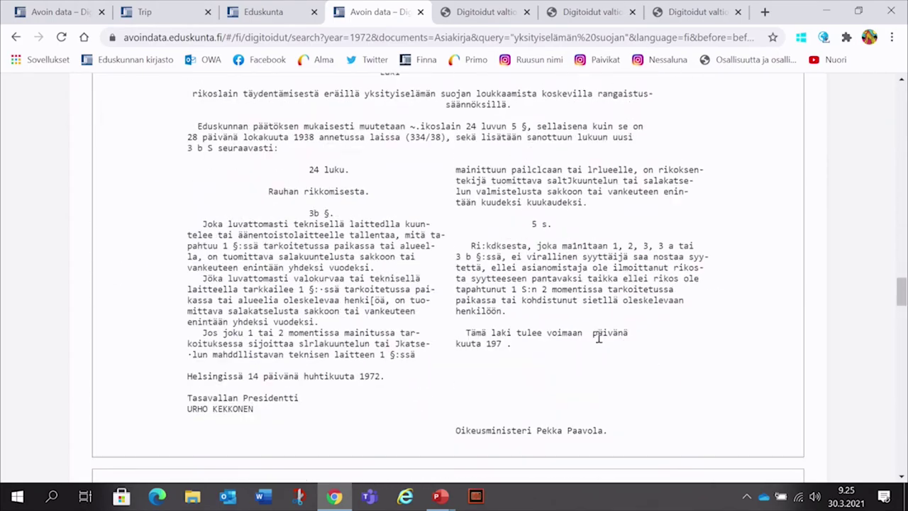
{"action": "scroll", "coordinate": [598, 340], "scroll_direction": "up", "scroll_amount": 15}
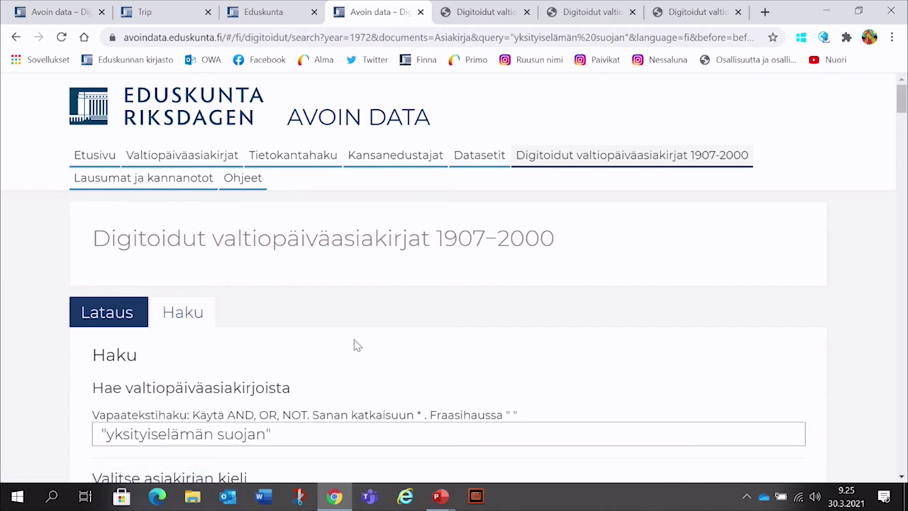
{"action": "scroll", "coordinate": [355, 345], "scroll_direction": "down", "scroll_amount": 9}
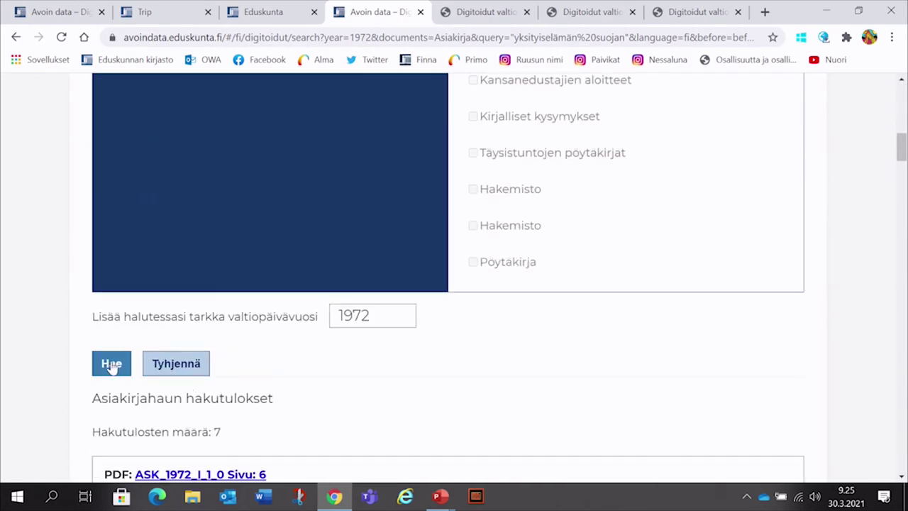
{"action": "left_click", "coordinate": [160, 369]}
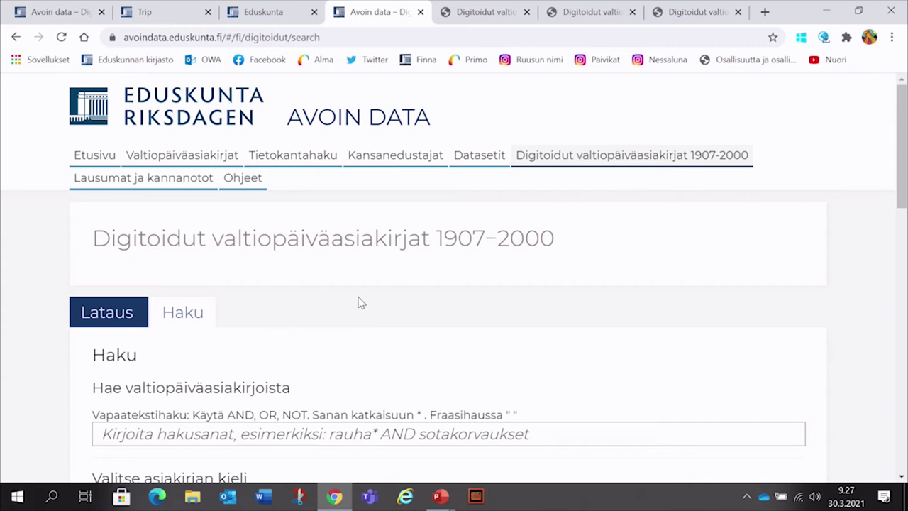
Enter the letter-spaced phrase "R a n g e l l" in quotation marks as the free-text query and set the document language to Suomi.
{"action": "scroll", "coordinate": [361, 302], "scroll_direction": "down", "scroll_amount": 1}
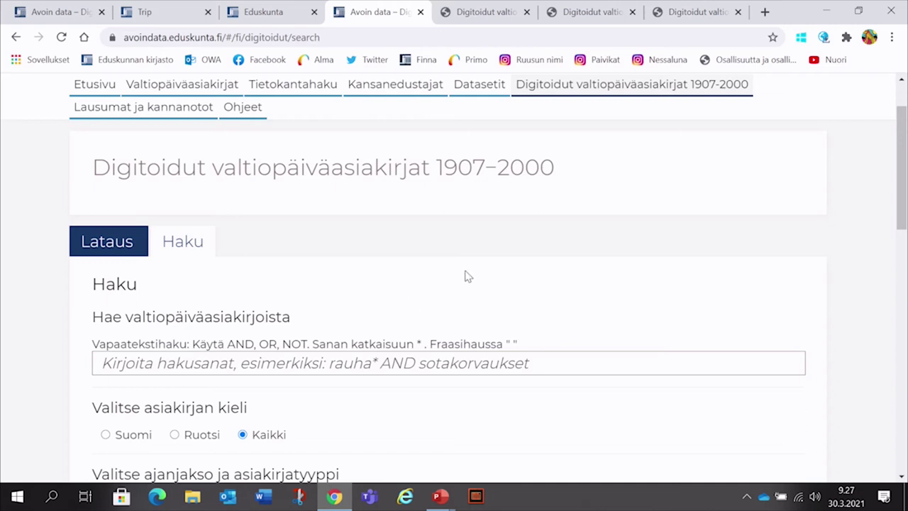
{"action": "left_click", "coordinate": [162, 362]}
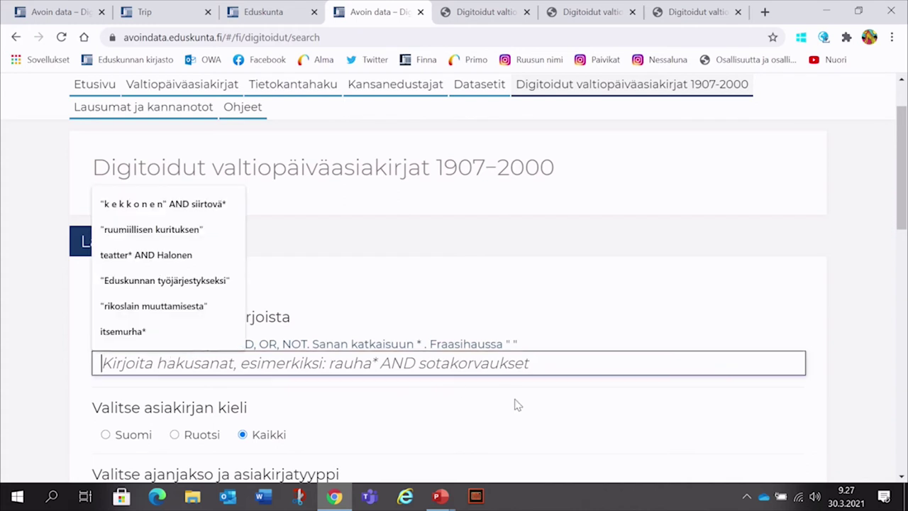
{"action": "type", "text": "\""}
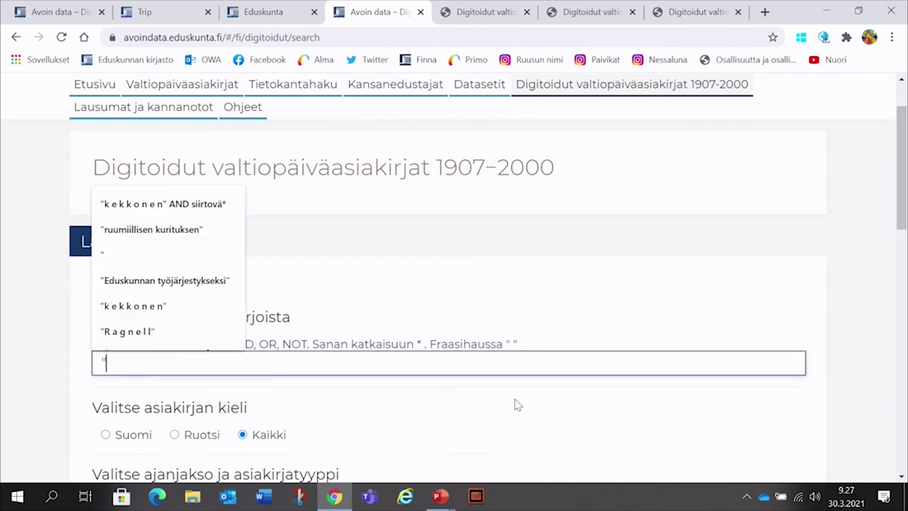
{"action": "type", "text": "R ange"}
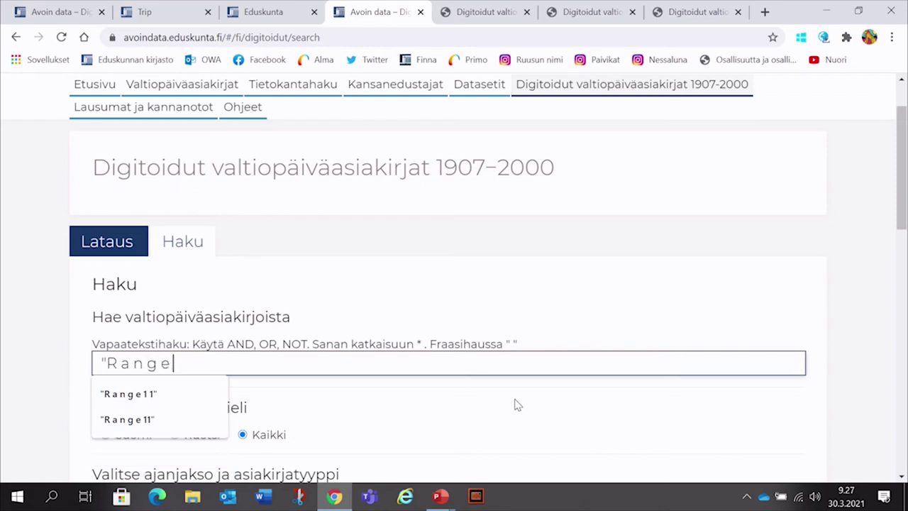
{"action": "type", "text": "ll\""}
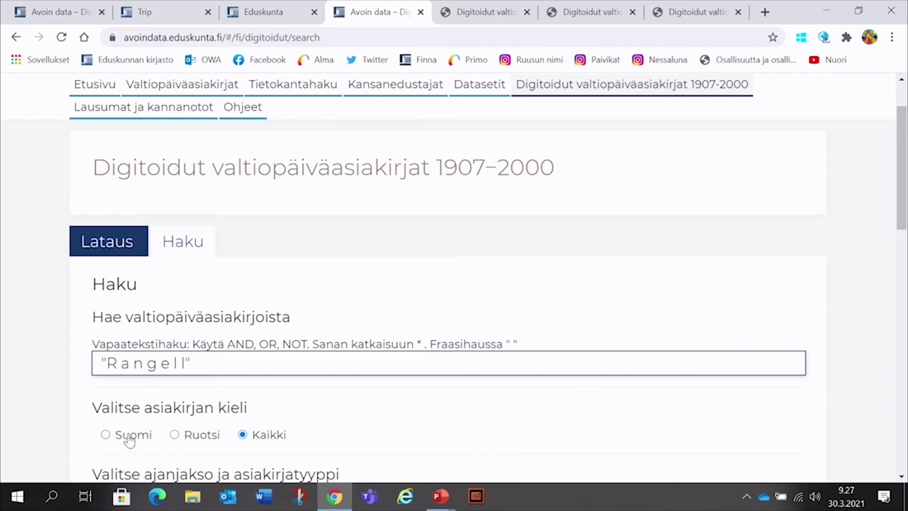
{"action": "left_click", "coordinate": [106, 434]}
Limit the pre-1975 documents to the Pöytäkirja type, set the parliamentary year to 1941 and run the search.
{"action": "scroll", "coordinate": [390, 464], "scroll_direction": "down", "scroll_amount": 2}
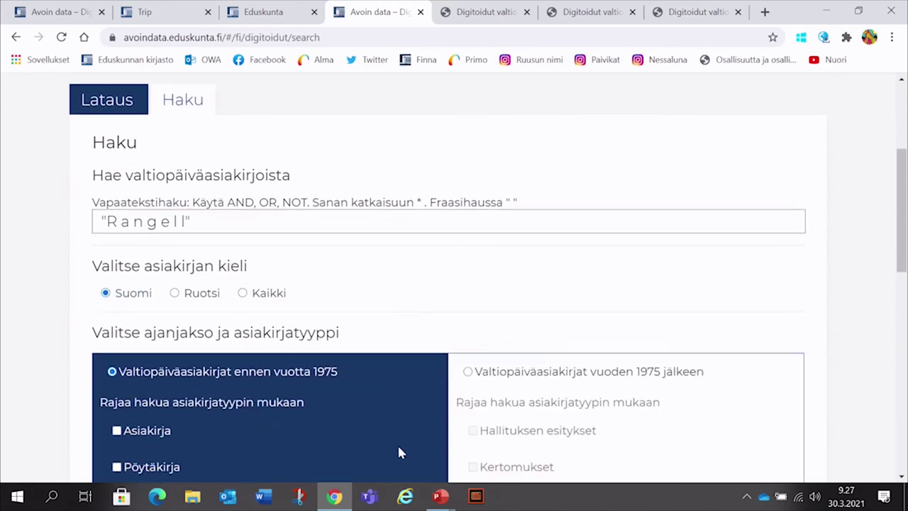
{"action": "scroll", "coordinate": [399, 452], "scroll_direction": "down", "scroll_amount": 1}
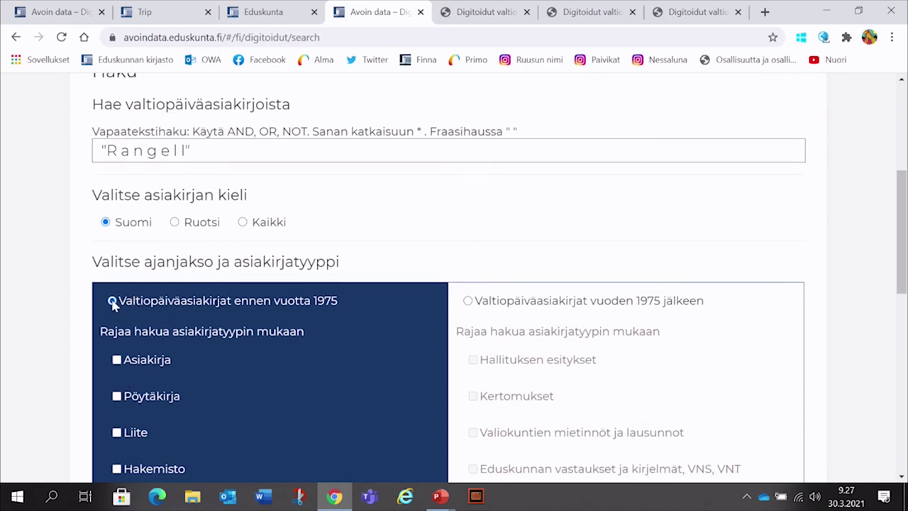
{"action": "left_click", "coordinate": [116, 398]}
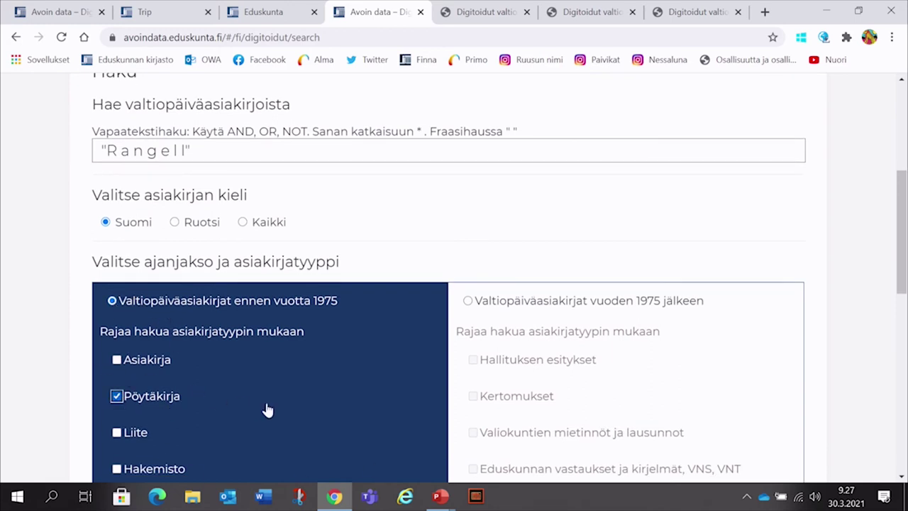
{"action": "scroll", "coordinate": [267, 409], "scroll_direction": "down", "scroll_amount": 5}
{"action": "left_click", "coordinate": [377, 388]}
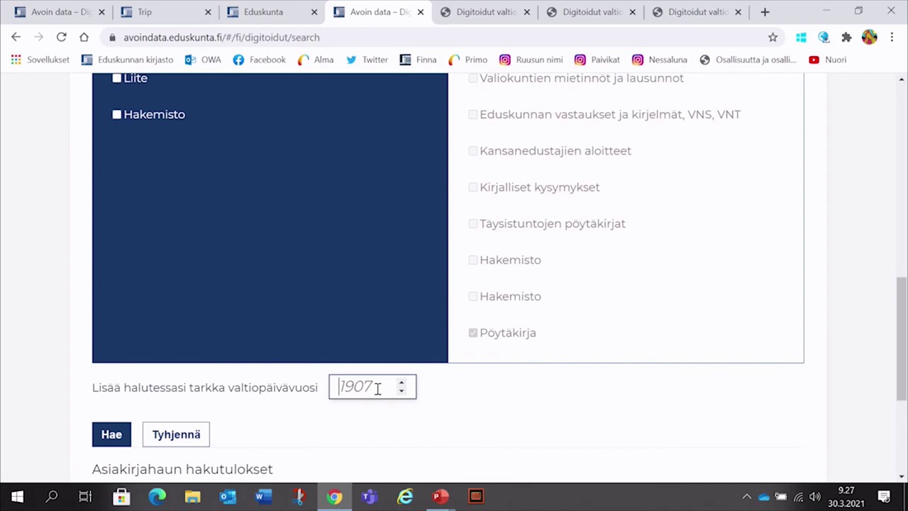
{"action": "type", "text": "1941"}
{"action": "left_click", "coordinate": [111, 435]}
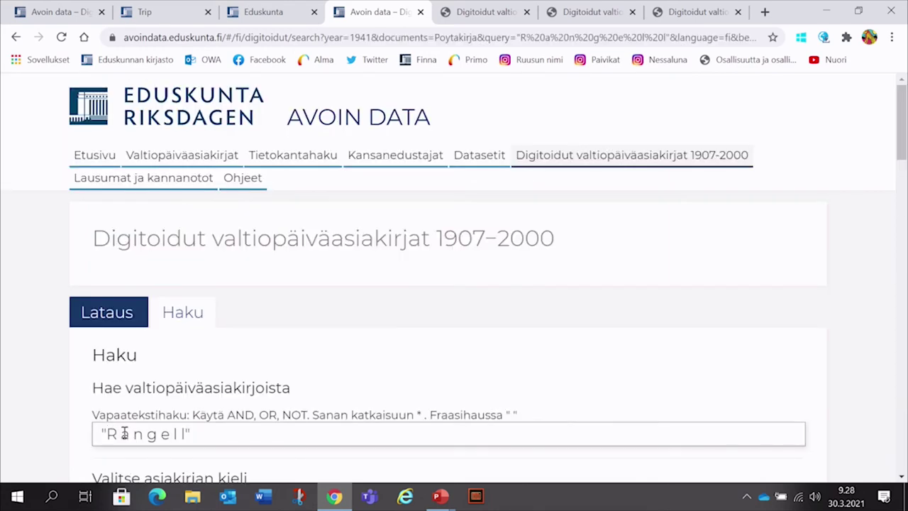
Review the search results for the 1941 minutes.
{"action": "scroll", "coordinate": [617, 282], "scroll_direction": "down", "scroll_amount": 3}
{"action": "scroll", "coordinate": [616, 282], "scroll_direction": "down", "scroll_amount": 2}
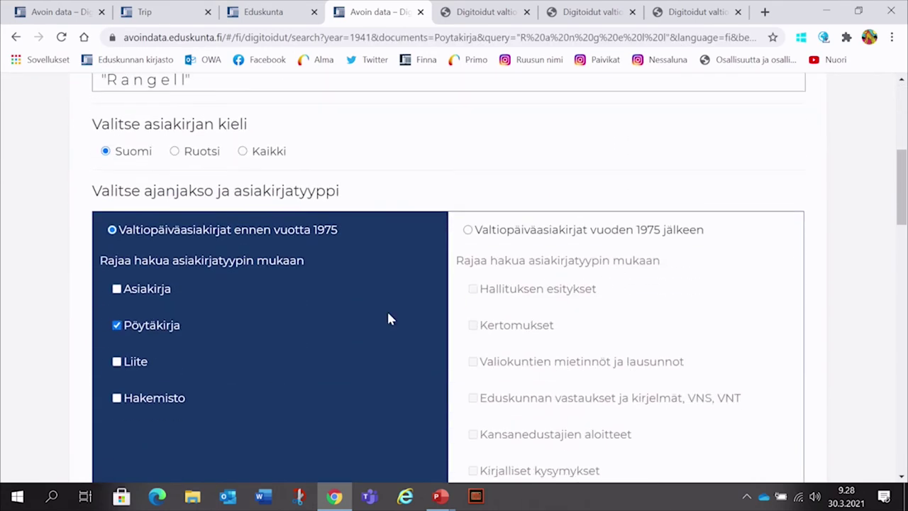
{"action": "scroll", "coordinate": [324, 334], "scroll_direction": "down", "scroll_amount": 6}
{"action": "scroll", "coordinate": [324, 341], "scroll_direction": "down", "scroll_amount": 1}
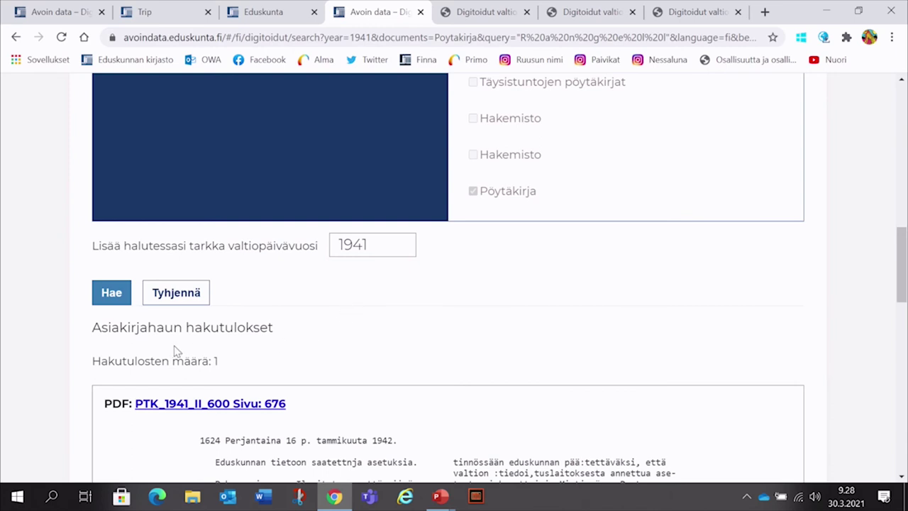
{"action": "scroll", "coordinate": [391, 385], "scroll_direction": "down", "scroll_amount": 2}
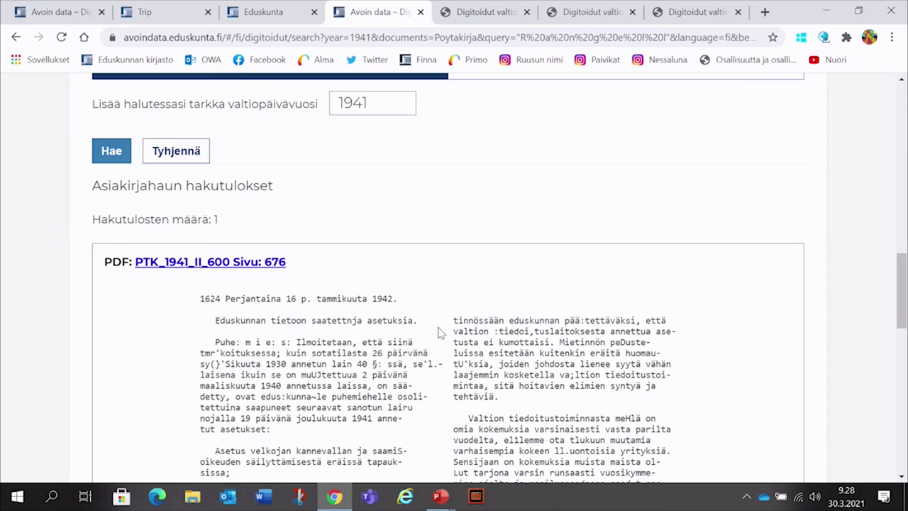
Read the matching page of the 1941 minutes through to its end and clear all criteria from the search form.
{"action": "scroll", "coordinate": [454, 326], "scroll_direction": "down", "scroll_amount": 6}
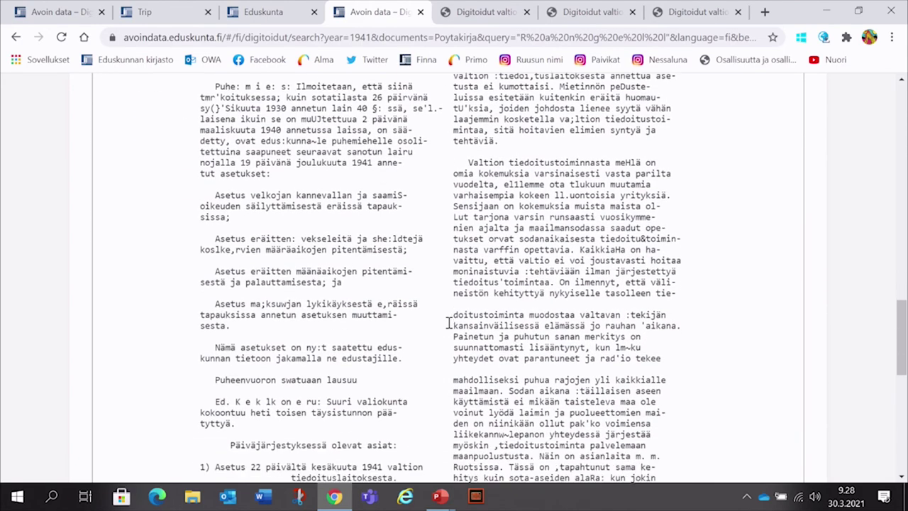
{"action": "scroll", "coordinate": [447, 324], "scroll_direction": "down", "scroll_amount": 5}
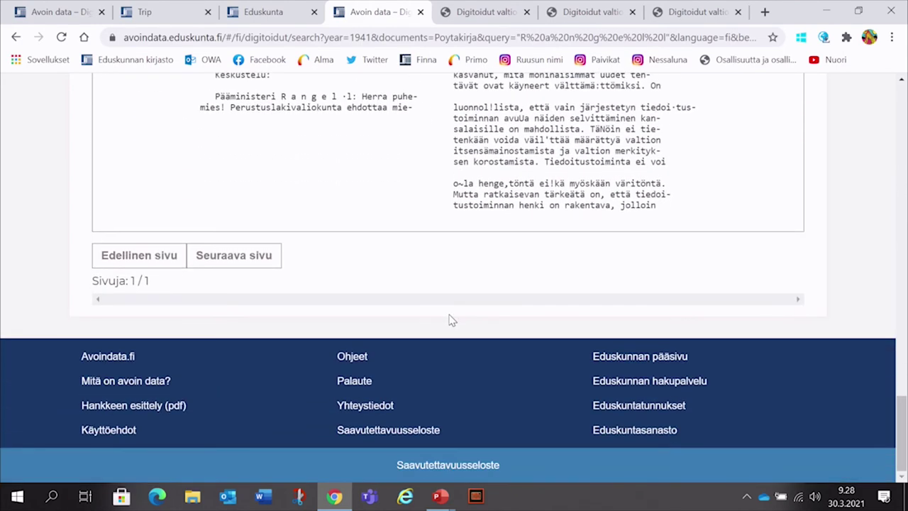
{"action": "scroll", "coordinate": [448, 320], "scroll_direction": "up", "scroll_amount": 3}
{"action": "scroll", "coordinate": [448, 318], "scroll_direction": "up", "scroll_amount": 15}
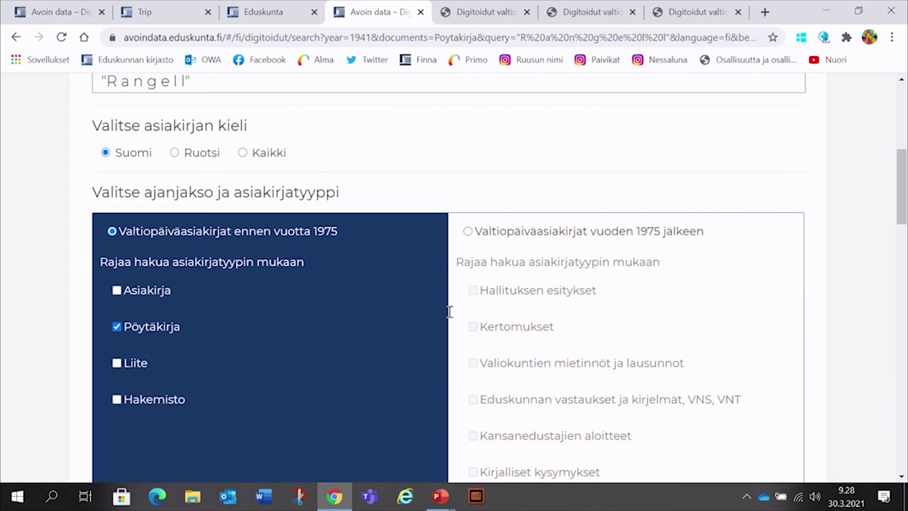
{"action": "scroll", "coordinate": [351, 306], "scroll_direction": "down", "scroll_amount": 4}
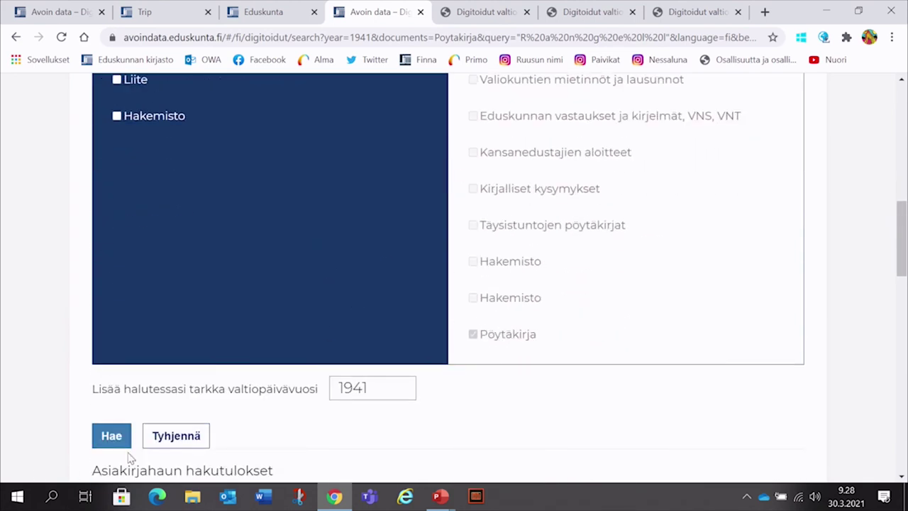
{"action": "left_click", "coordinate": [164, 436]}
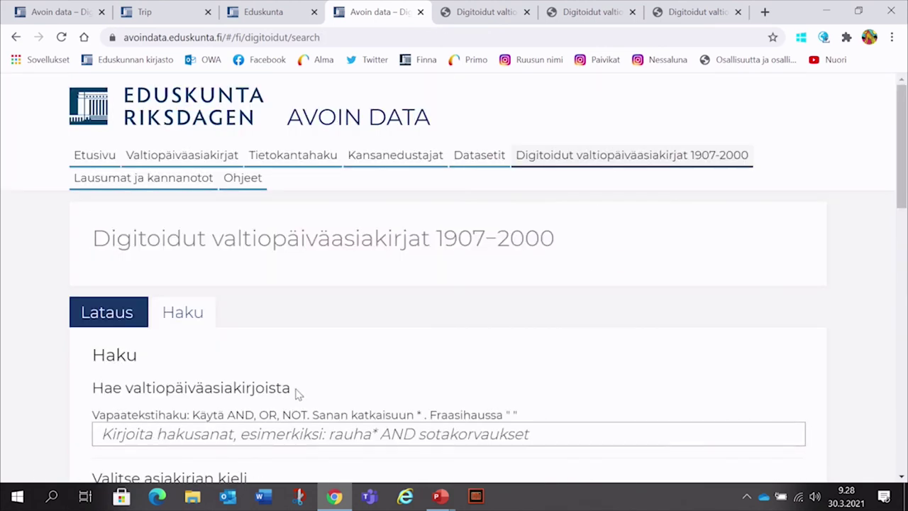
Enter "sota" as the free-text query and set the document language to Suomi.
{"action": "left_click", "coordinate": [125, 433]}
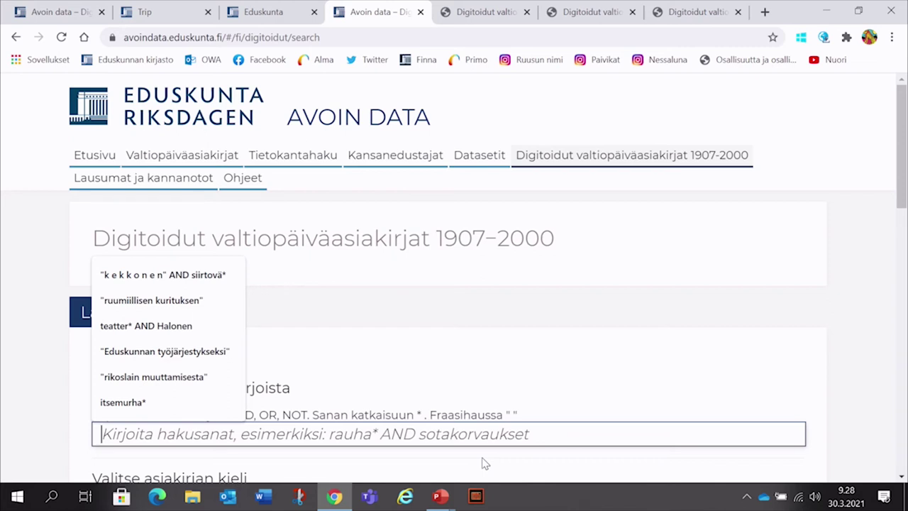
{"action": "type", "text": "sota"}
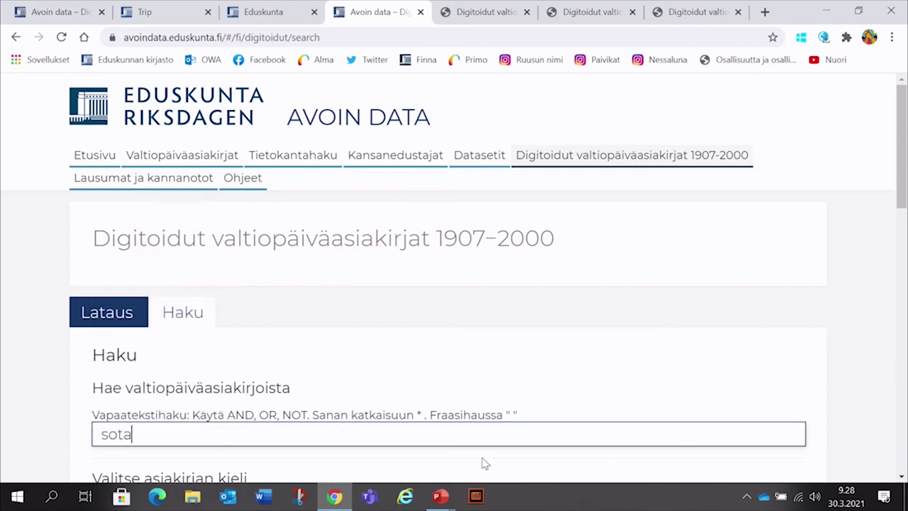
{"action": "scroll", "coordinate": [417, 461], "scroll_direction": "down", "scroll_amount": 3}
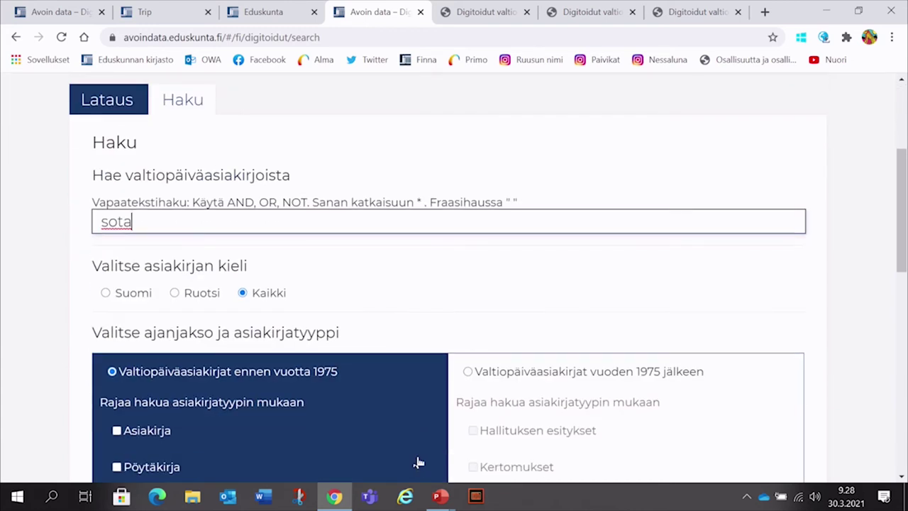
{"action": "left_click", "coordinate": [105, 293]}
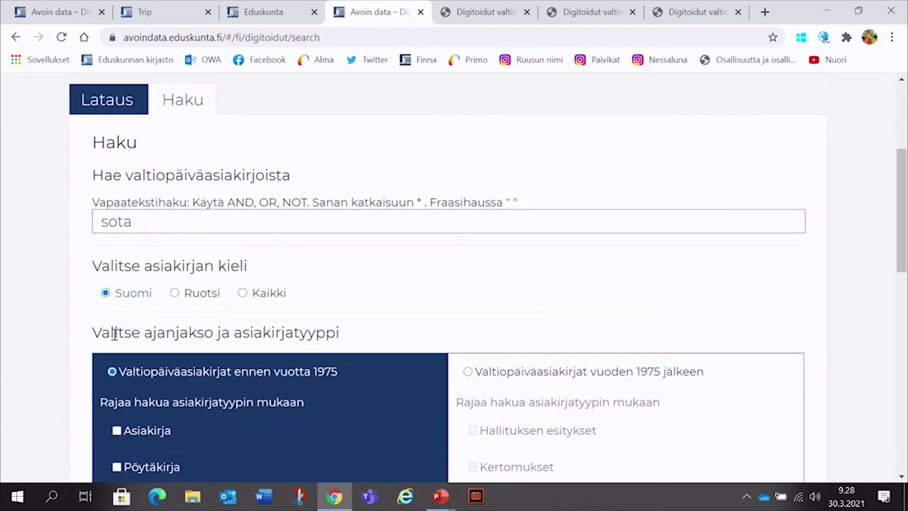
Restrict the pre-1975 documents to the Pöytäkirja type, set the parliamentary year to 1941 and run the search for "sota".
{"action": "scroll", "coordinate": [213, 454], "scroll_direction": "down", "scroll_amount": 1}
{"action": "left_click", "coordinate": [117, 398]}
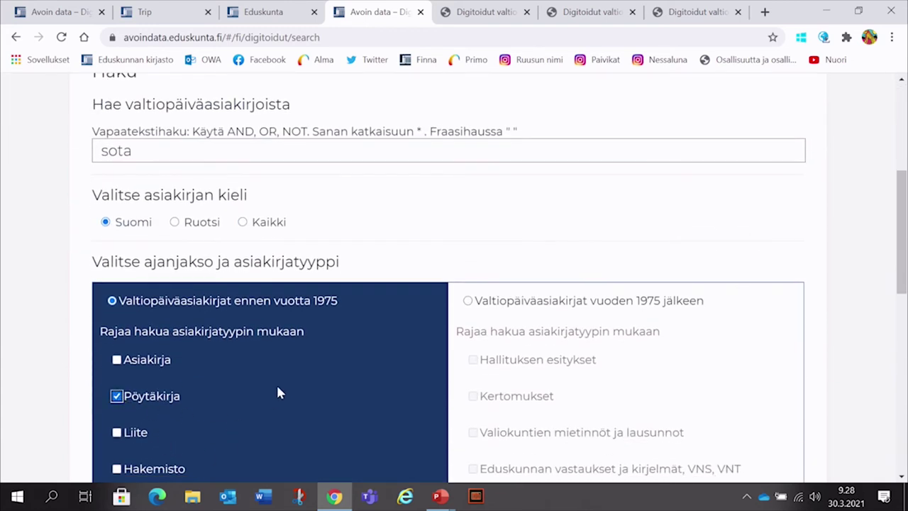
{"action": "scroll", "coordinate": [284, 397], "scroll_direction": "down", "scroll_amount": 2}
{"action": "scroll", "coordinate": [297, 385], "scroll_direction": "down", "scroll_amount": 3}
{"action": "left_click", "coordinate": [390, 391]}
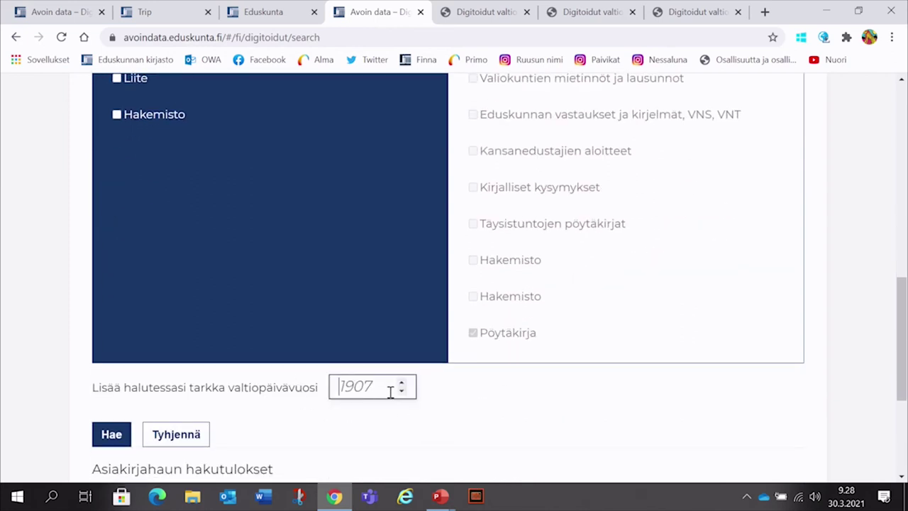
{"action": "type", "text": "1941"}
{"action": "left_click", "coordinate": [110, 435]}
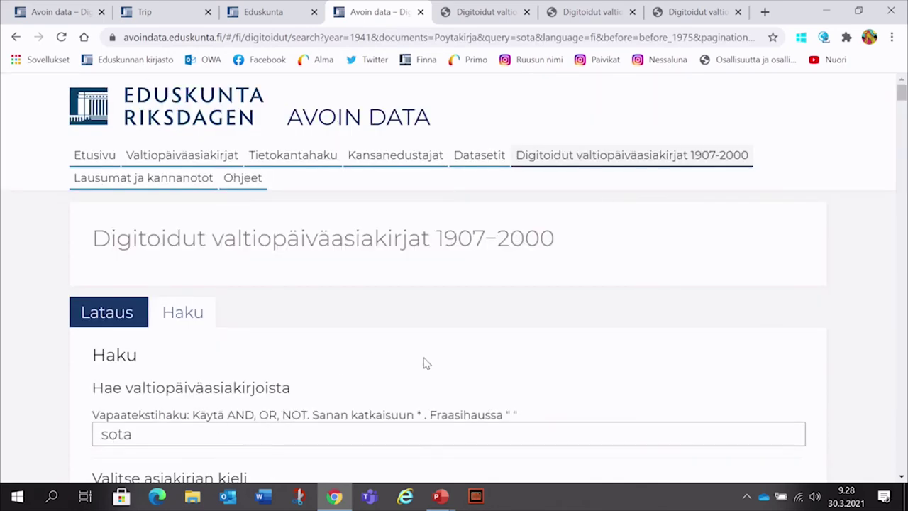
Examine the first page of results for "sota" in the 1941 minutes, from the first matching PDF page to the last.
{"action": "scroll", "coordinate": [454, 369], "scroll_direction": "down", "scroll_amount": 2}
{"action": "scroll", "coordinate": [503, 383], "scroll_direction": "down", "scroll_amount": 8}
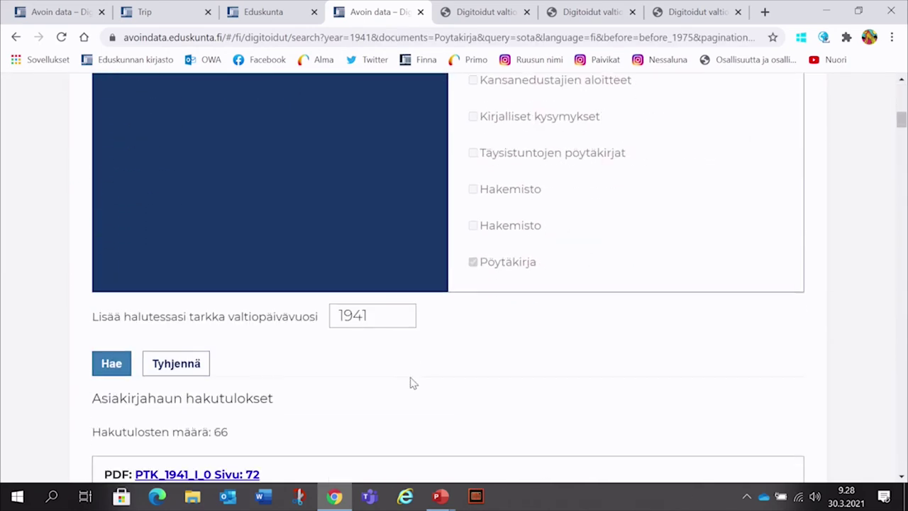
{"action": "scroll", "coordinate": [416, 378], "scroll_direction": "down", "scroll_amount": 1}
{"action": "scroll", "coordinate": [438, 390], "scroll_direction": "down", "scroll_amount": 15}
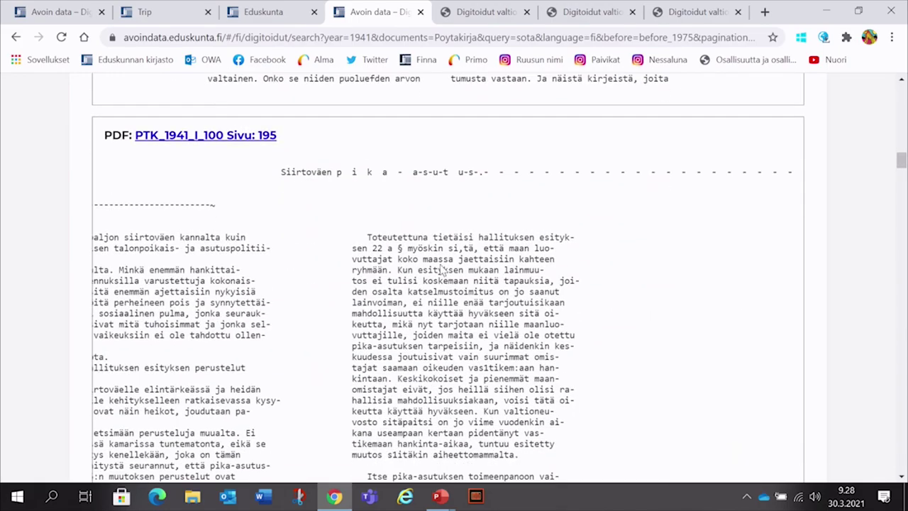
{"action": "scroll", "coordinate": [435, 271], "scroll_direction": "down", "scroll_amount": 10}
{"action": "scroll", "coordinate": [433, 276], "scroll_direction": "up", "scroll_amount": 4}
{"action": "scroll", "coordinate": [442, 278], "scroll_direction": "down", "scroll_amount": 10}
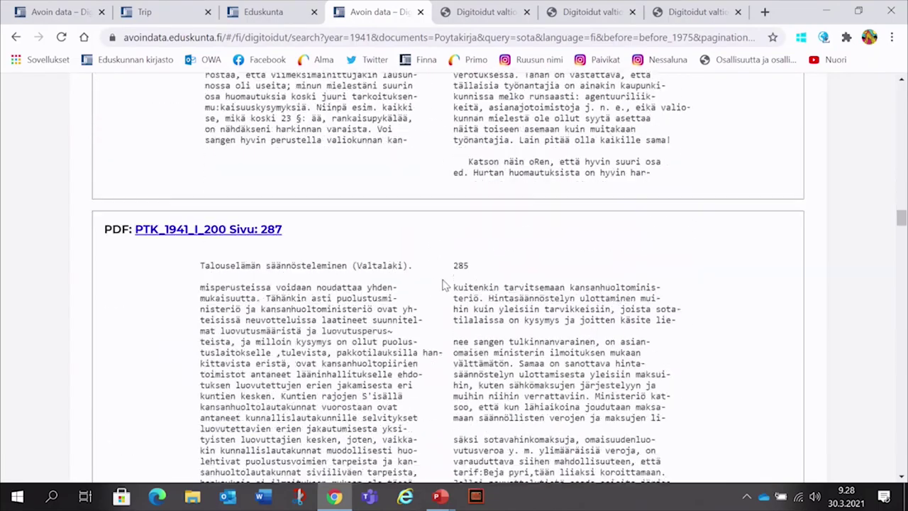
{"action": "scroll", "coordinate": [445, 278], "scroll_direction": "down", "scroll_amount": 10}
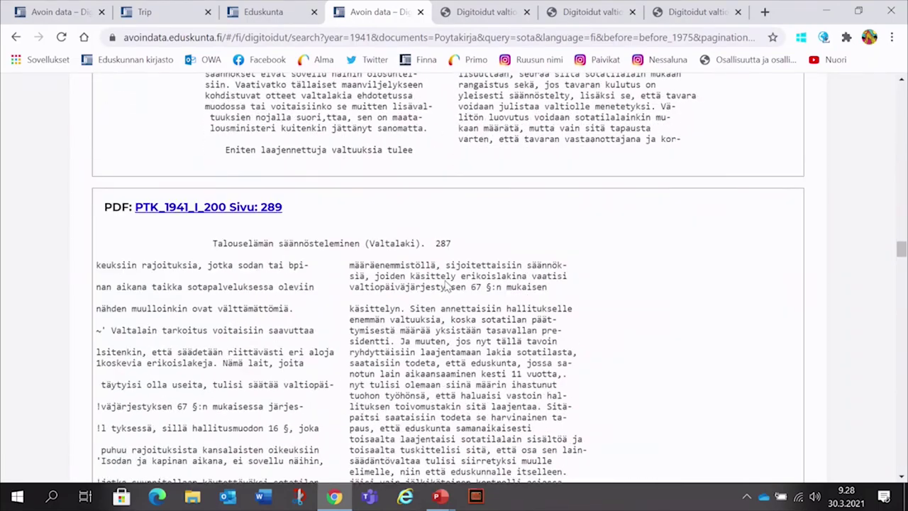
{"action": "scroll", "coordinate": [445, 282], "scroll_direction": "down", "scroll_amount": 10}
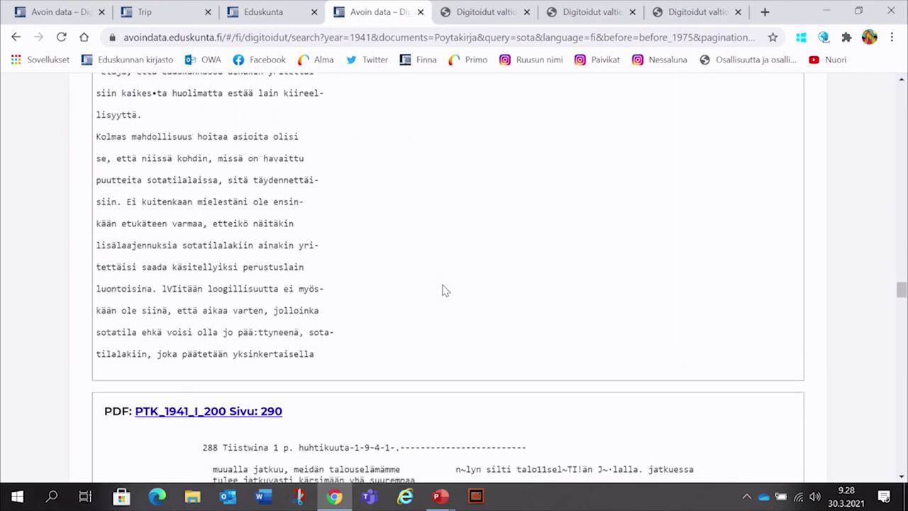
{"action": "scroll", "coordinate": [443, 292], "scroll_direction": "down", "scroll_amount": 1}
{"action": "scroll", "coordinate": [443, 286], "scroll_direction": "down", "scroll_amount": 10}
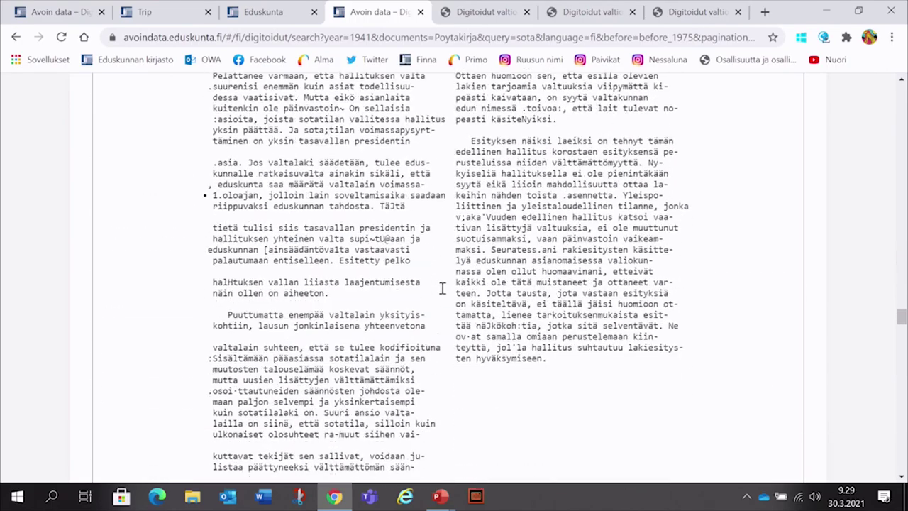
{"action": "scroll", "coordinate": [439, 290], "scroll_direction": "down", "scroll_amount": 15}
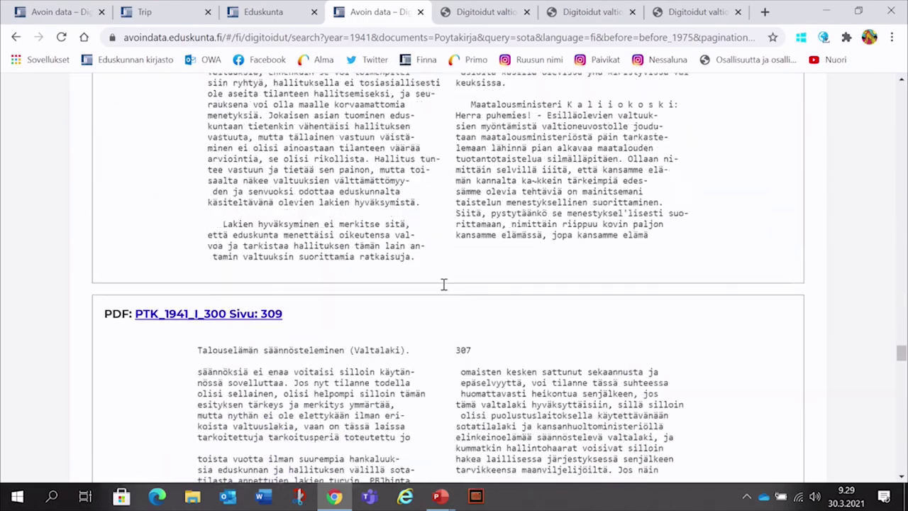
{"action": "scroll", "coordinate": [441, 286], "scroll_direction": "down", "scroll_amount": 12}
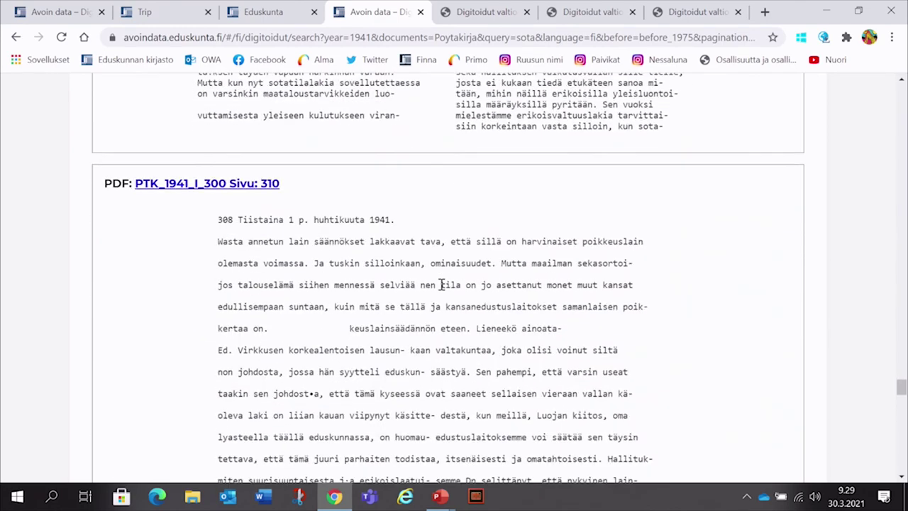
{"action": "scroll", "coordinate": [437, 285], "scroll_direction": "up", "scroll_amount": 5}
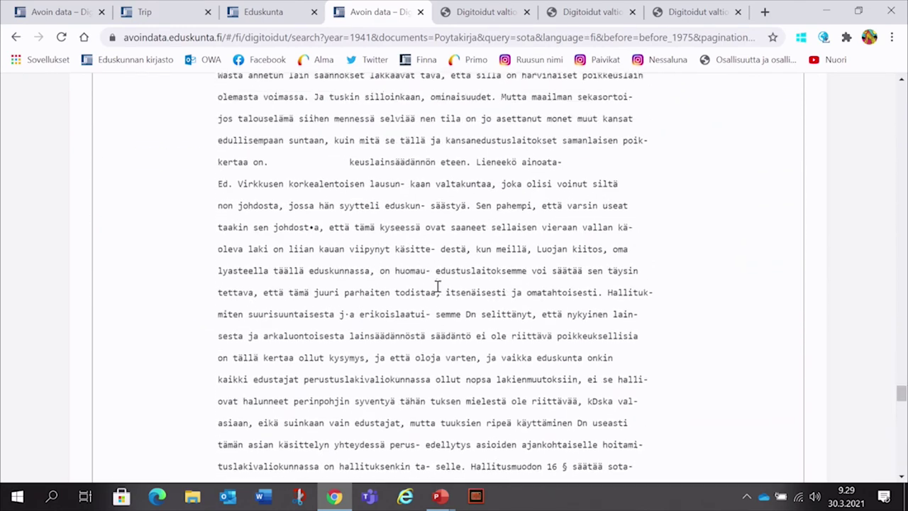
{"action": "scroll", "coordinate": [458, 320], "scroll_direction": "down", "scroll_amount": 8}
{"action": "scroll", "coordinate": [484, 343], "scroll_direction": "down", "scroll_amount": 15}
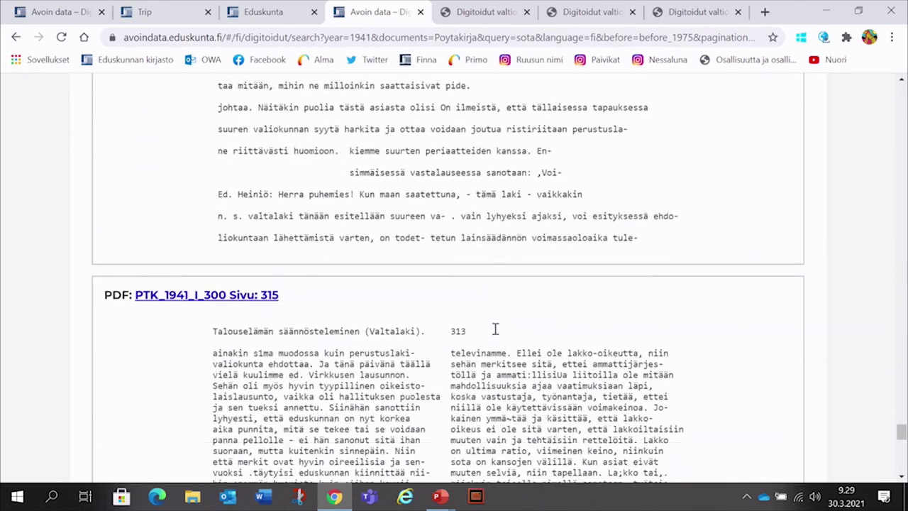
{"action": "scroll", "coordinate": [495, 330], "scroll_direction": "down", "scroll_amount": 10}
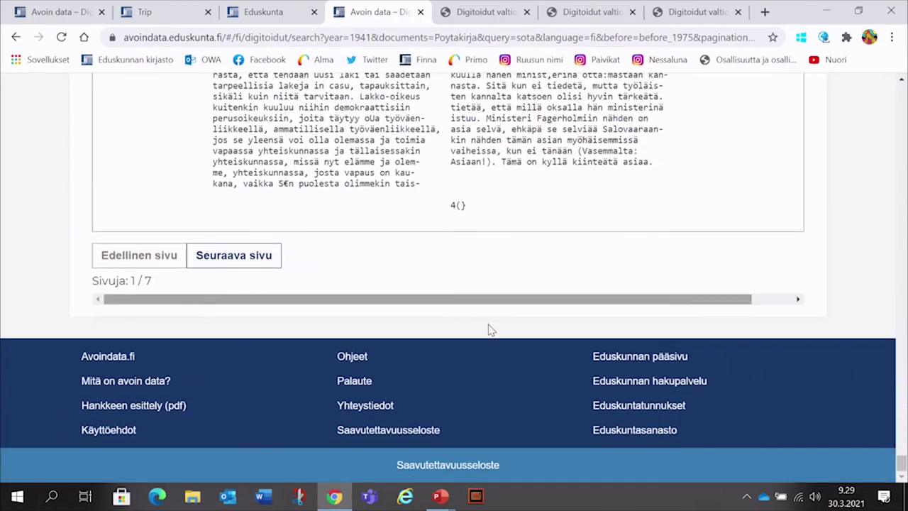
Go to the next page of the "sota" results and examine the matching minutes pages around PTK_1941_II_0 Sivu: 41.
{"action": "left_click", "coordinate": [228, 256]}
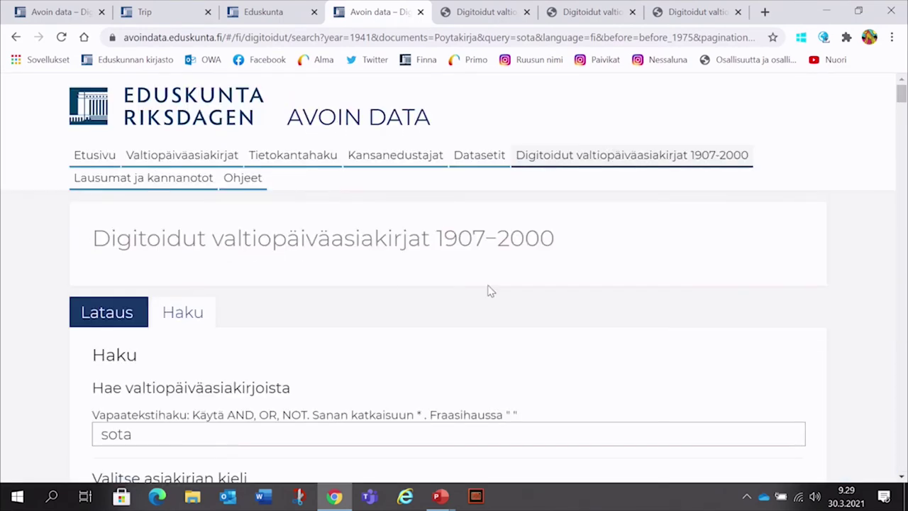
{"action": "scroll", "coordinate": [462, 282], "scroll_direction": "down", "scroll_amount": 3}
{"action": "scroll", "coordinate": [561, 313], "scroll_direction": "down", "scroll_amount": 9}
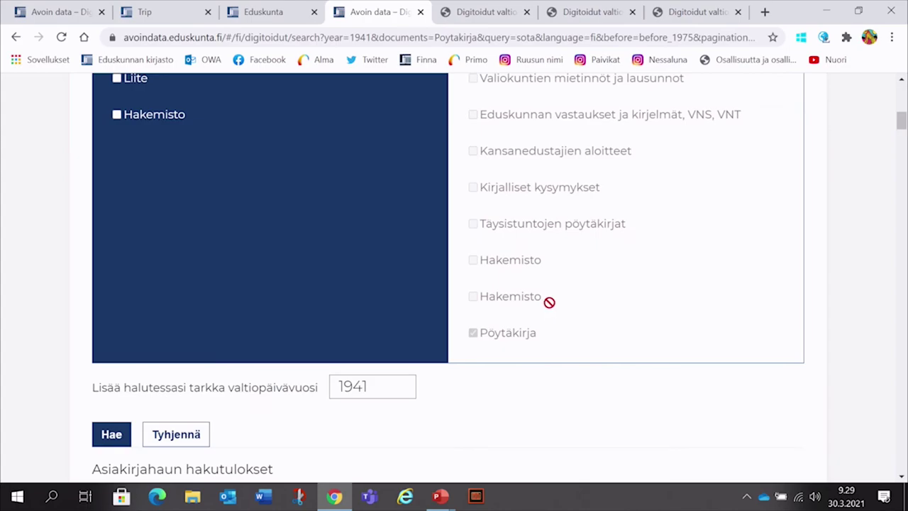
{"action": "scroll", "coordinate": [546, 305], "scroll_direction": "down", "scroll_amount": 20}
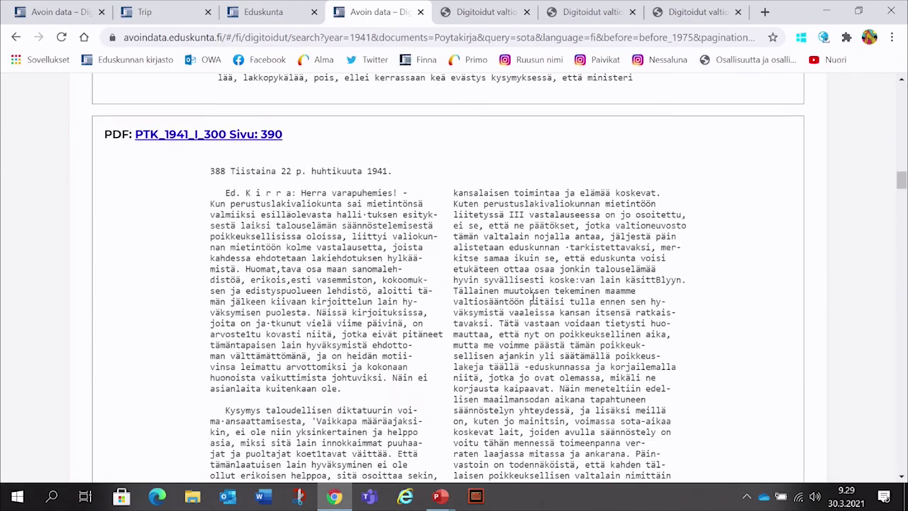
{"action": "scroll", "coordinate": [537, 304], "scroll_direction": "down", "scroll_amount": 15}
{"action": "scroll", "coordinate": [533, 296], "scroll_direction": "down", "scroll_amount": 5}
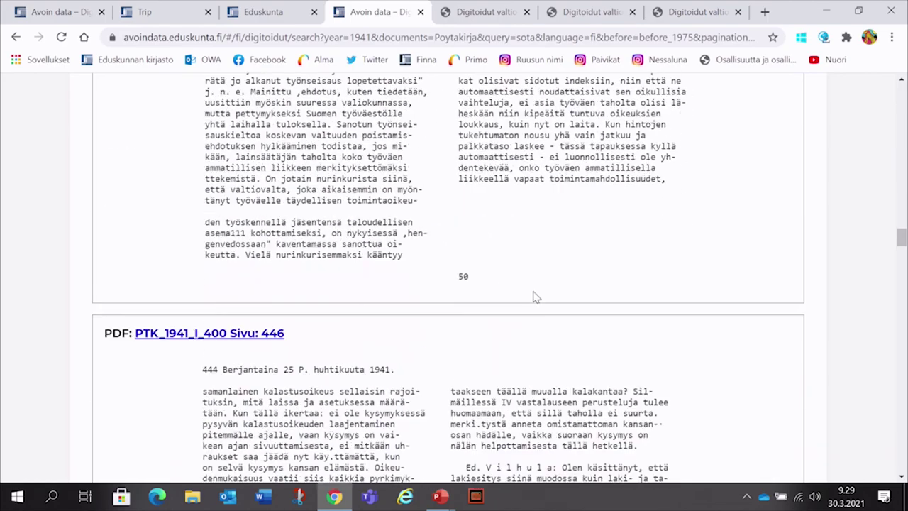
{"action": "scroll", "coordinate": [535, 298], "scroll_direction": "down", "scroll_amount": 15}
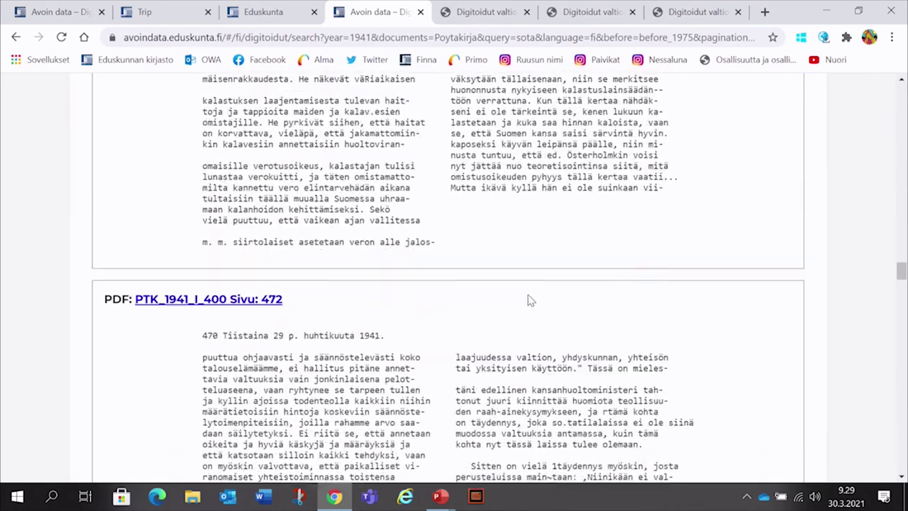
{"action": "scroll", "coordinate": [531, 297], "scroll_direction": "down", "scroll_amount": 5}
{"action": "scroll", "coordinate": [533, 298], "scroll_direction": "down", "scroll_amount": 20}
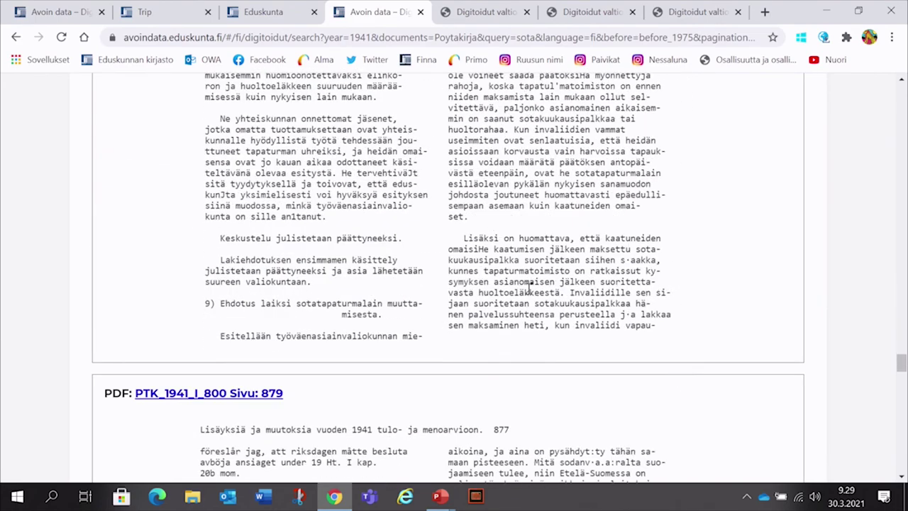
{"action": "scroll", "coordinate": [529, 286], "scroll_direction": "down", "scroll_amount": 20}
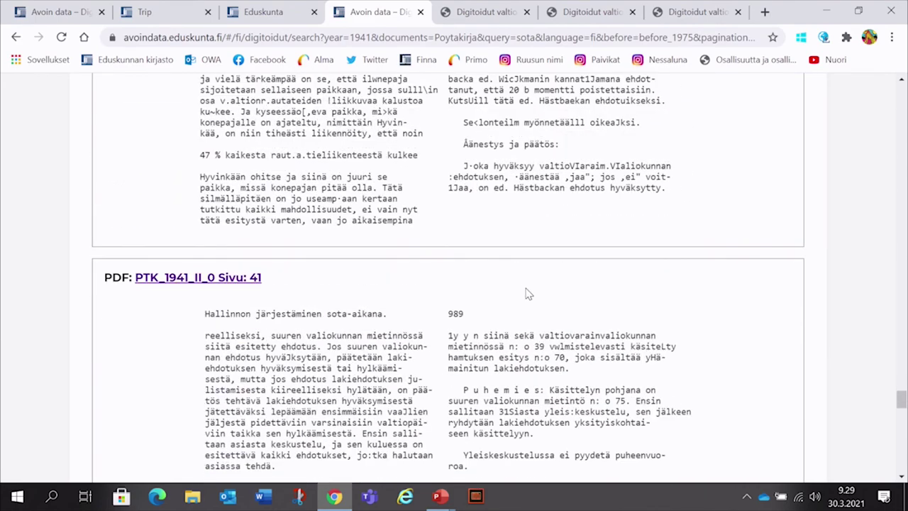
{"action": "scroll", "coordinate": [529, 294], "scroll_direction": "down", "scroll_amount": 15}
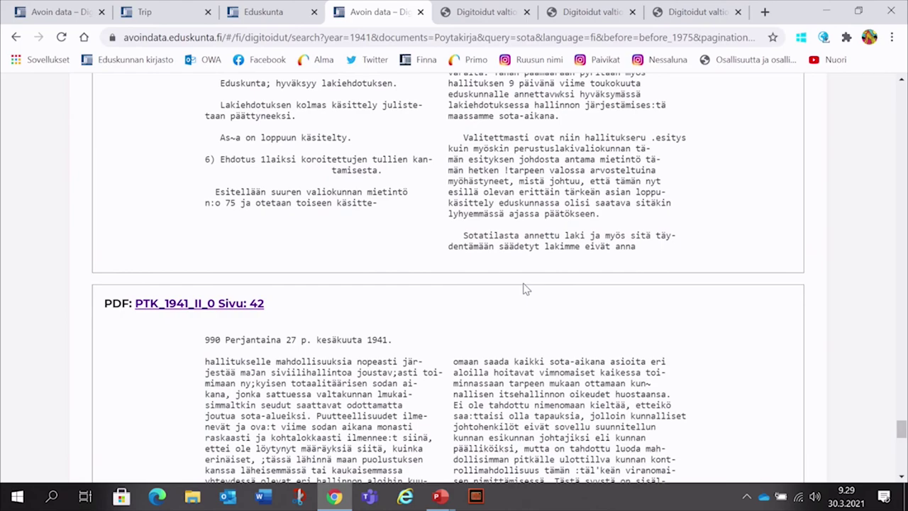
{"action": "scroll", "coordinate": [526, 288], "scroll_direction": "up", "scroll_amount": 12}
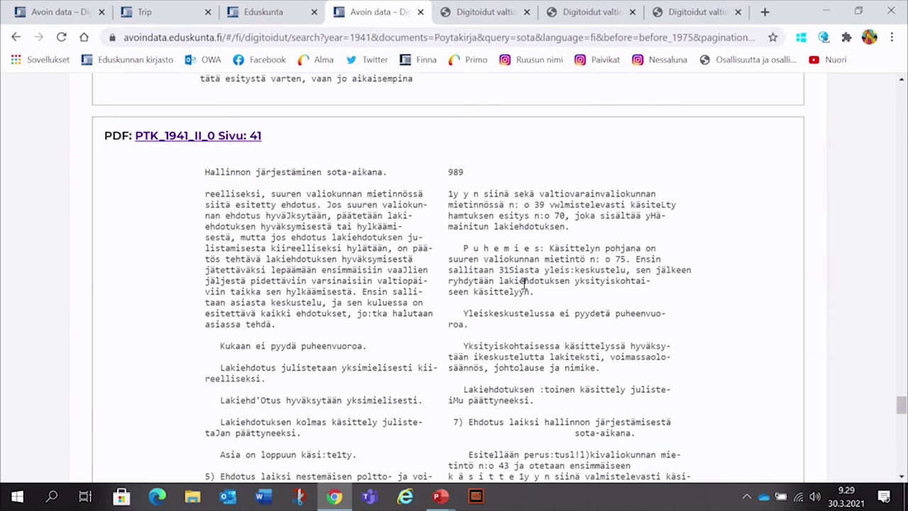
{"action": "scroll", "coordinate": [525, 283], "scroll_direction": "up", "scroll_amount": 3}
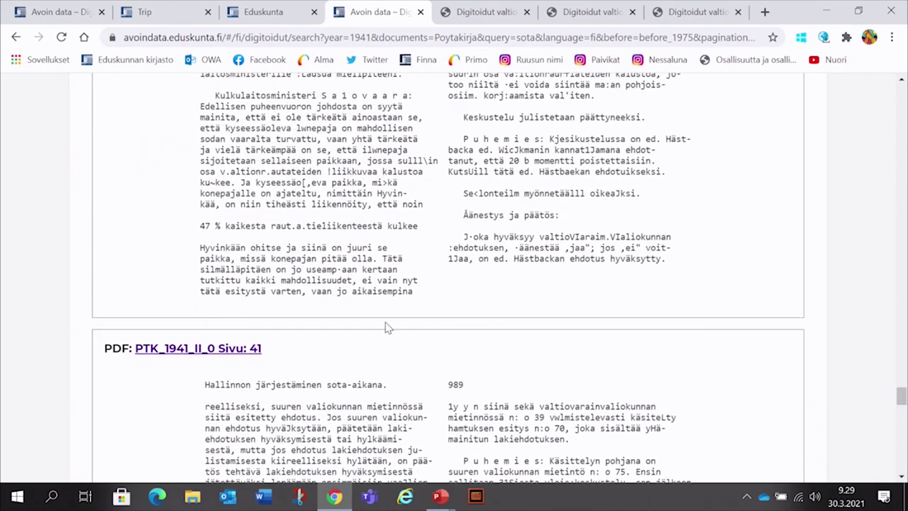
{"action": "scroll", "coordinate": [387, 328], "scroll_direction": "up", "scroll_amount": 4}
{"action": "scroll", "coordinate": [385, 314], "scroll_direction": "down", "scroll_amount": 3}
{"action": "scroll", "coordinate": [368, 322], "scroll_direction": "up", "scroll_amount": 4}
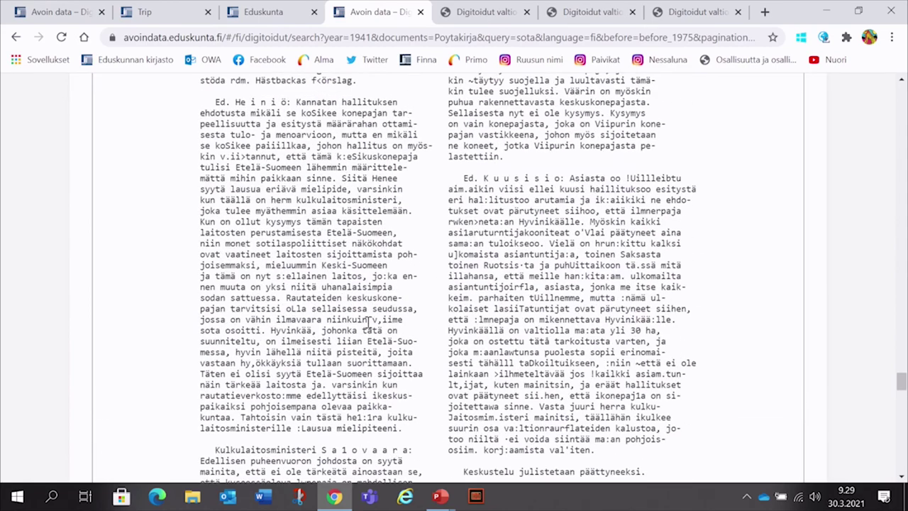